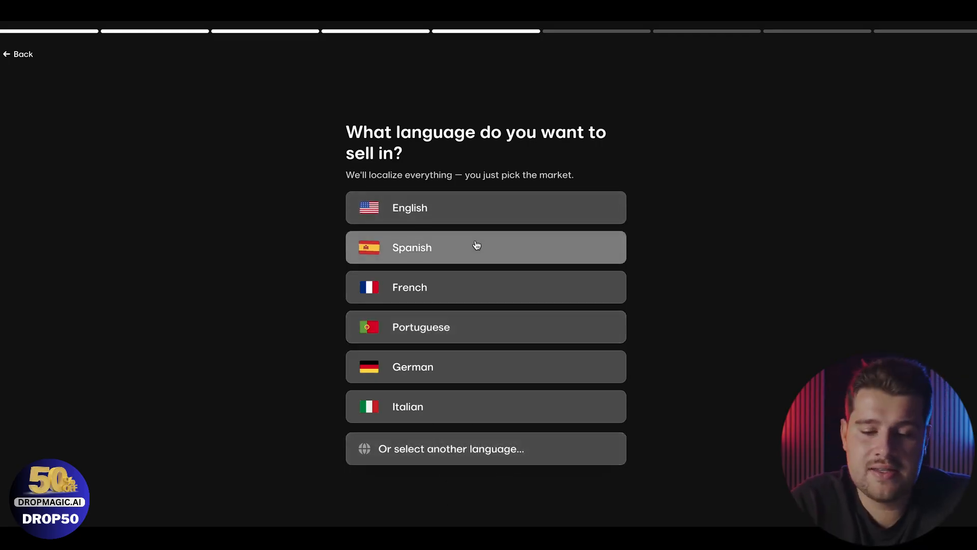
Step: Set up the store for English, the Fitness Enthusiast audience, and the "Hydration Anywhere, Anytime" hook angle
click(474, 207)
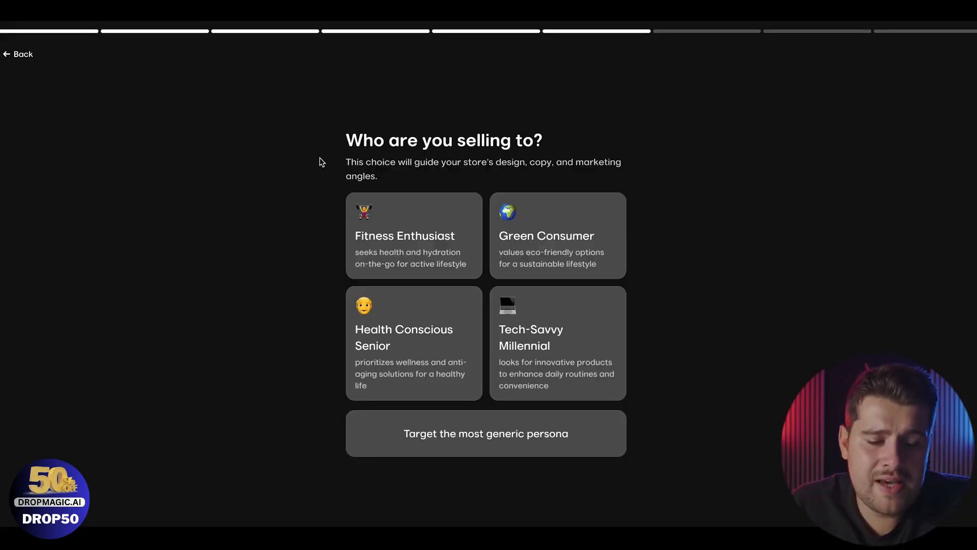
click(367, 244)
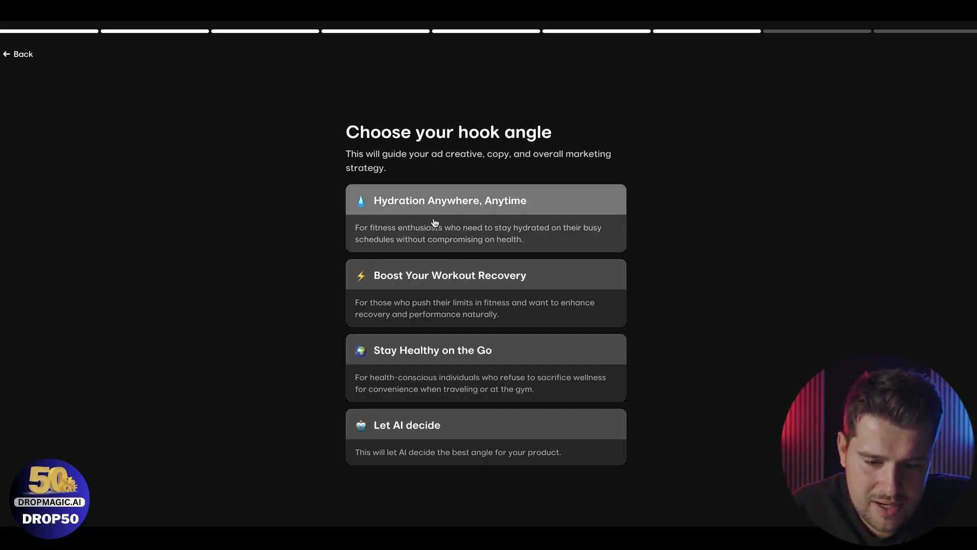
click(402, 220)
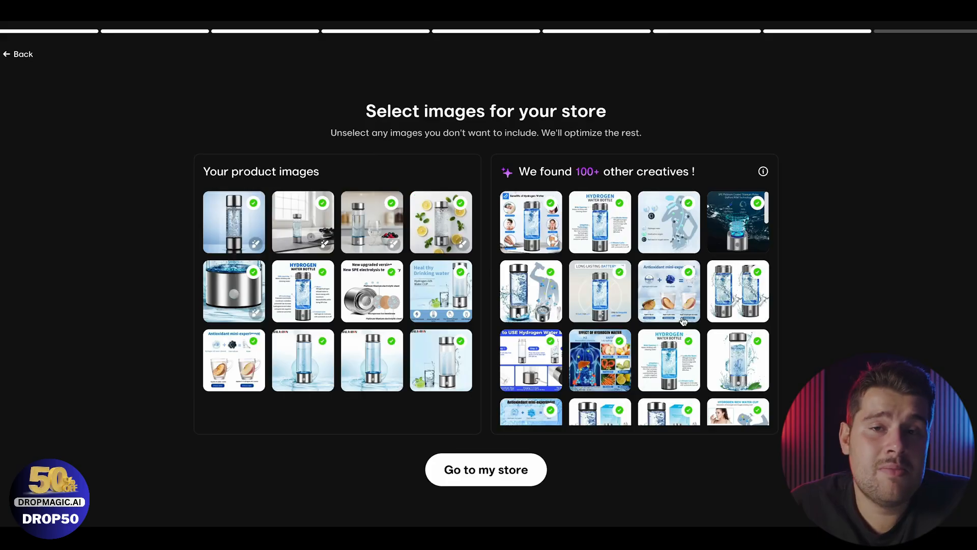
Step: Review the product images and found creatives, keep them all selected, and generate the store
mouse_move(684, 321)
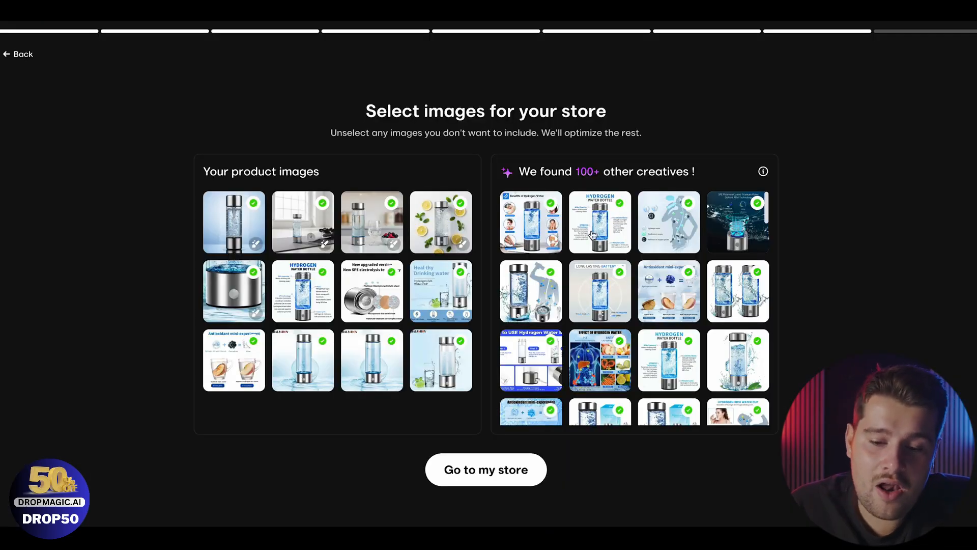
scroll(592, 235, down, 10)
scroll(592, 235, down, 10)
scroll(602, 258, down, 5)
scroll(632, 322, down, 3)
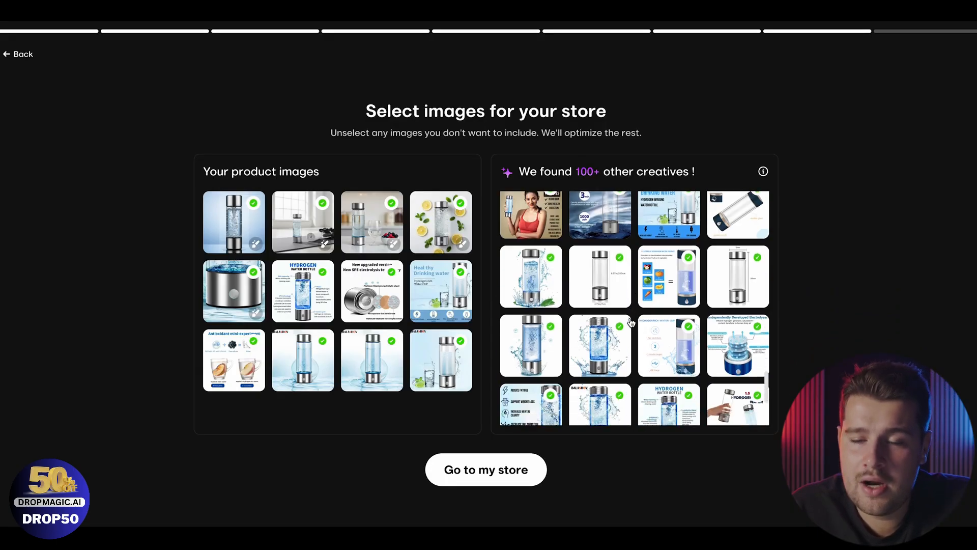
mouse_move(631, 321)
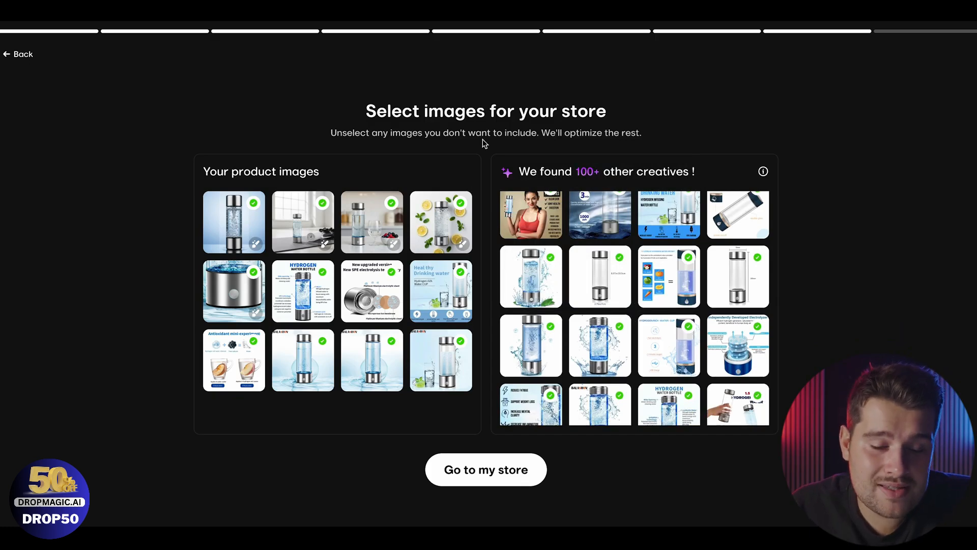
mouse_move(254, 247)
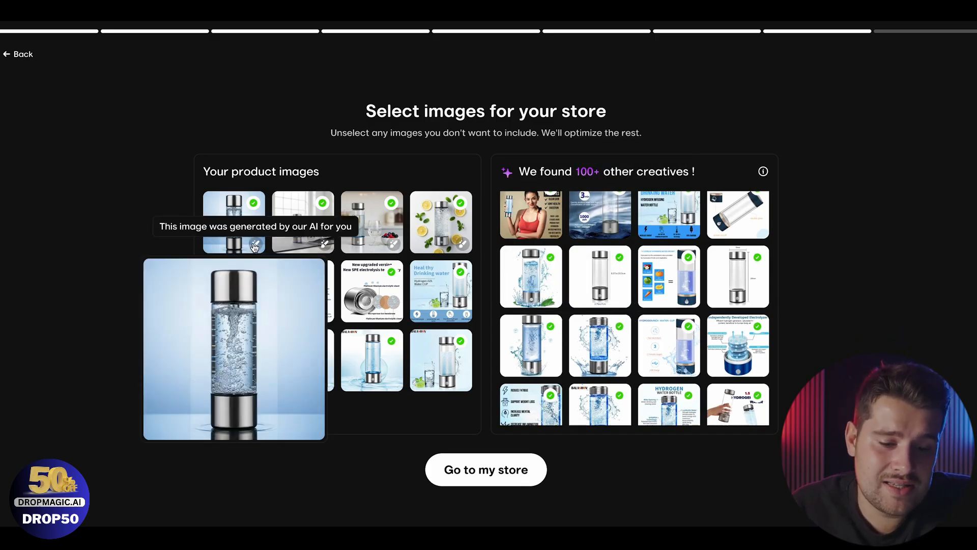
mouse_move(324, 248)
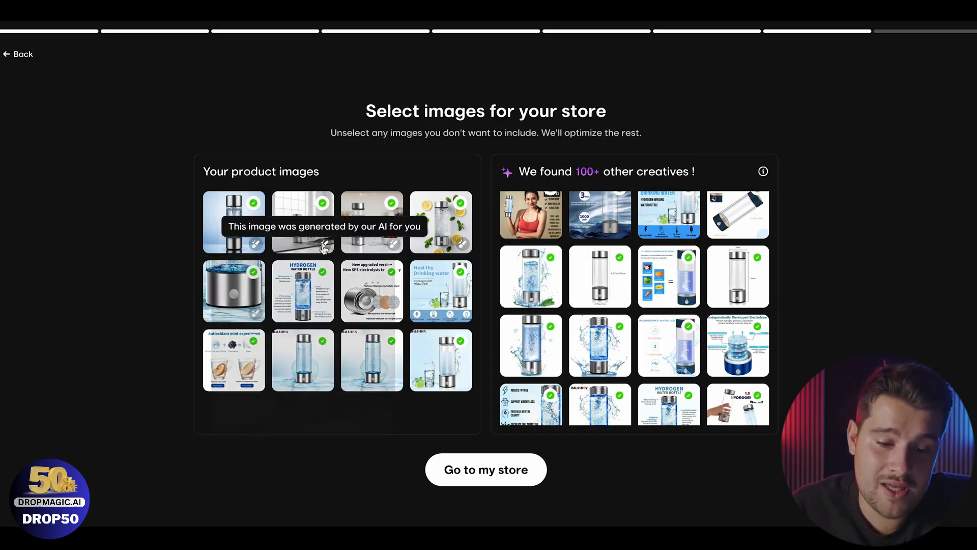
mouse_move(390, 248)
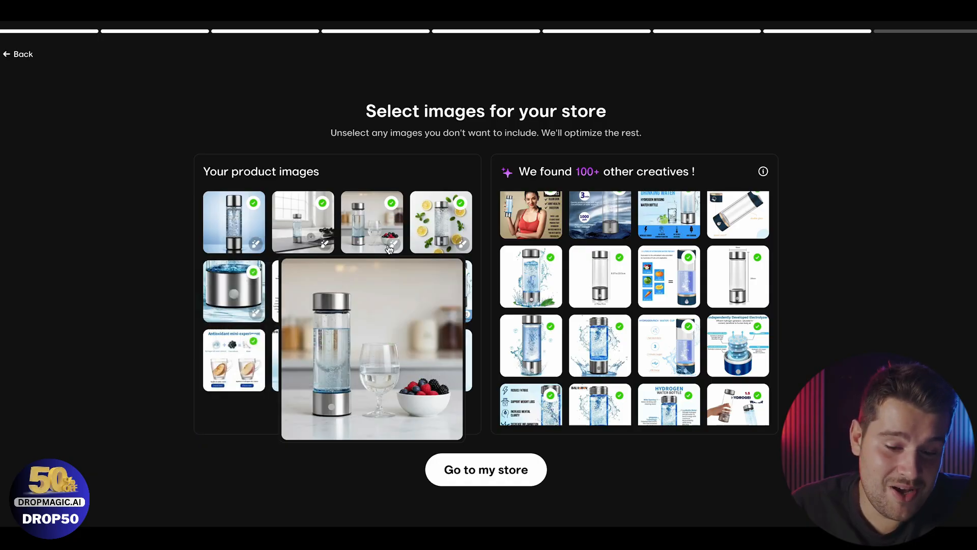
mouse_move(463, 249)
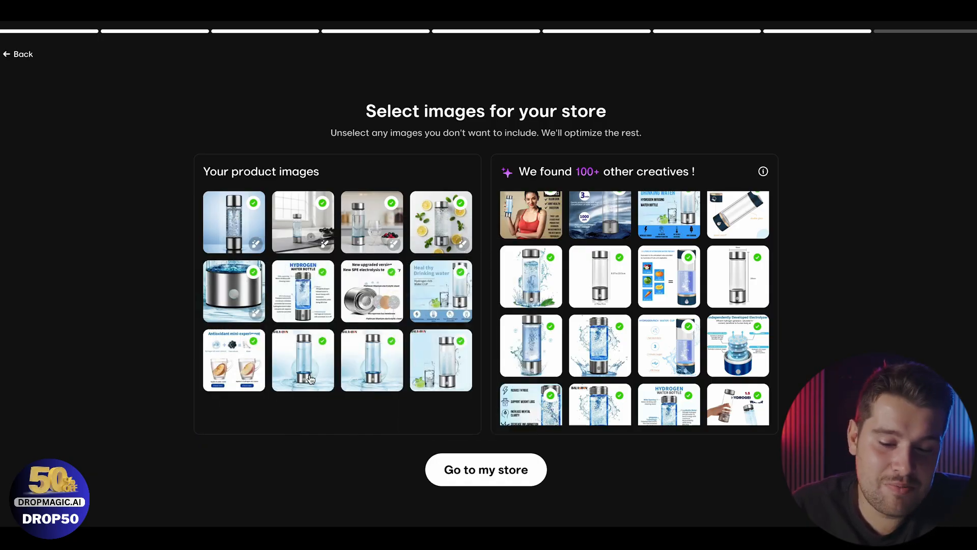
scroll(675, 277, up, 10)
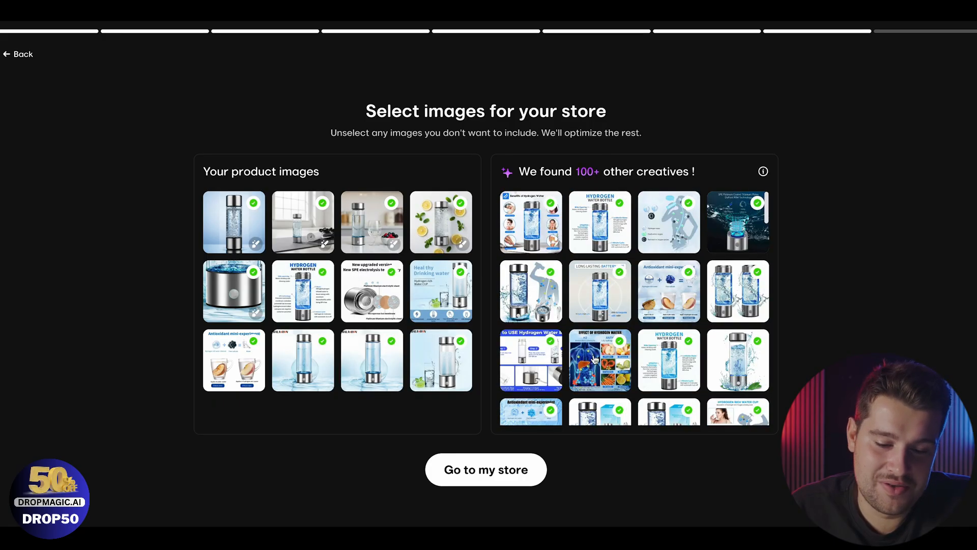
click(491, 472)
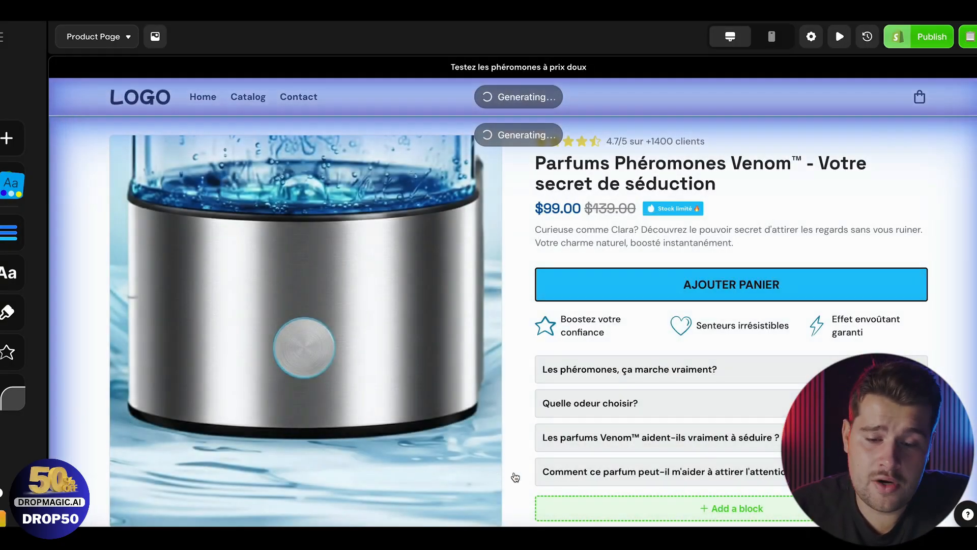
Step: Examine the generated product page's sections, including the benefits, customer reviews, and call-to-action block
scroll(738, 267, down, 5)
scroll(738, 267, down, 12)
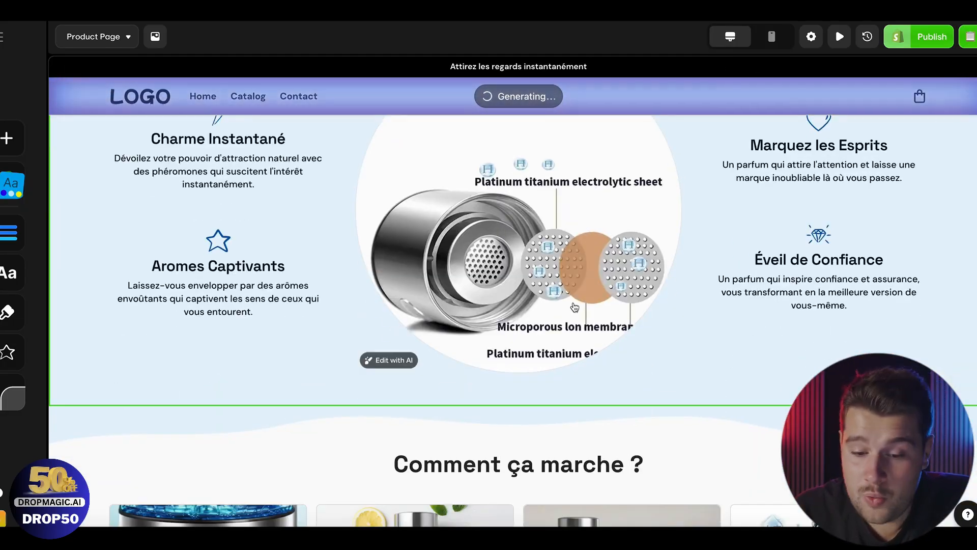
scroll(575, 306, down, 10)
scroll(575, 306, down, 10)
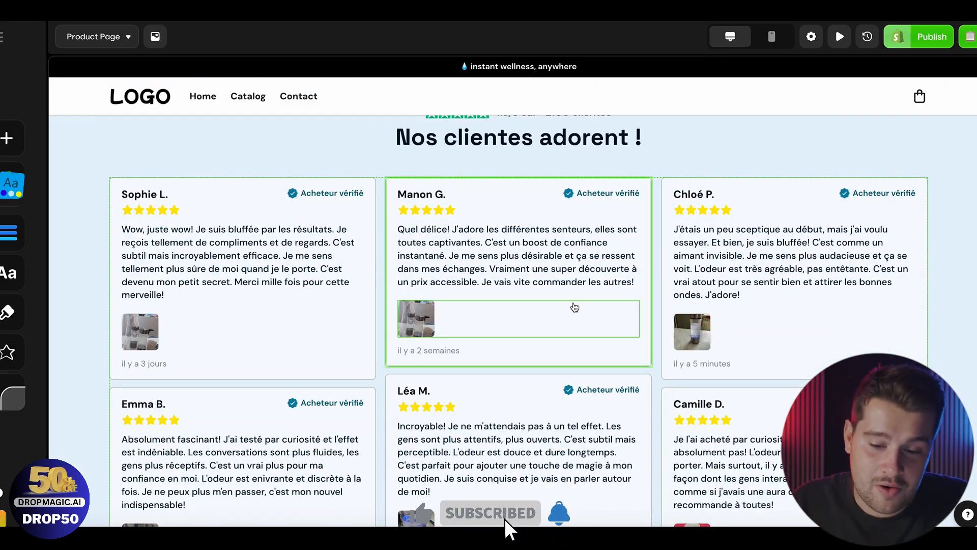
scroll(574, 307, down, 2)
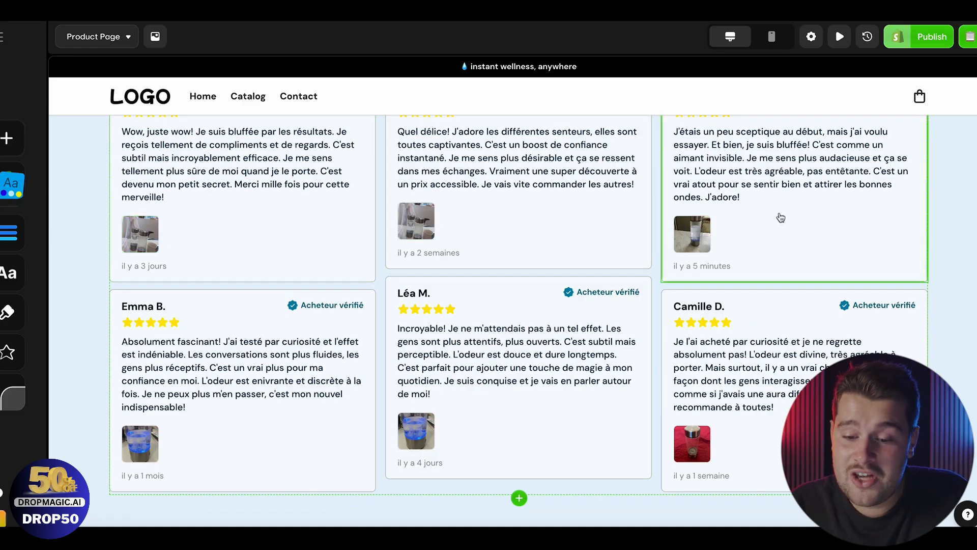
scroll(772, 238, down, 12)
scroll(532, 219, up, 2)
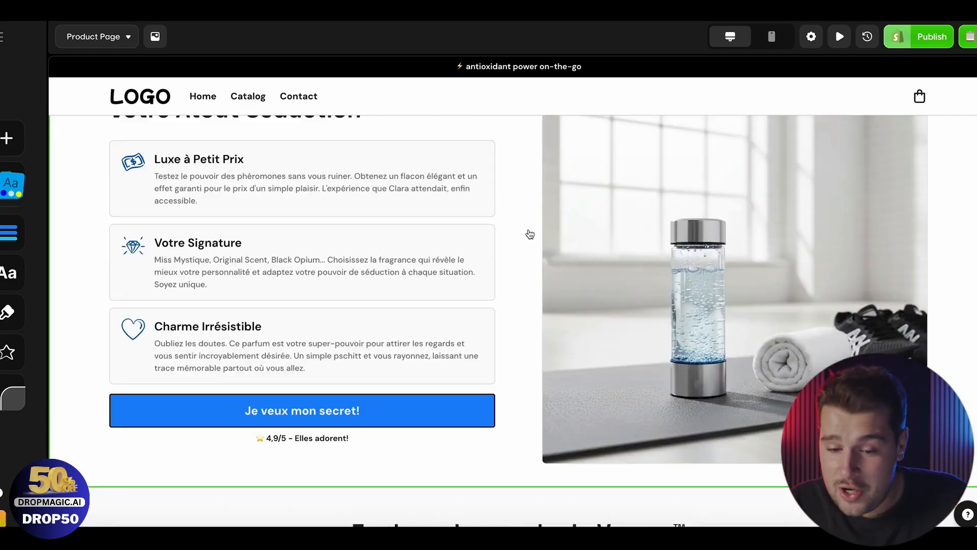
scroll(752, 305, down, 1)
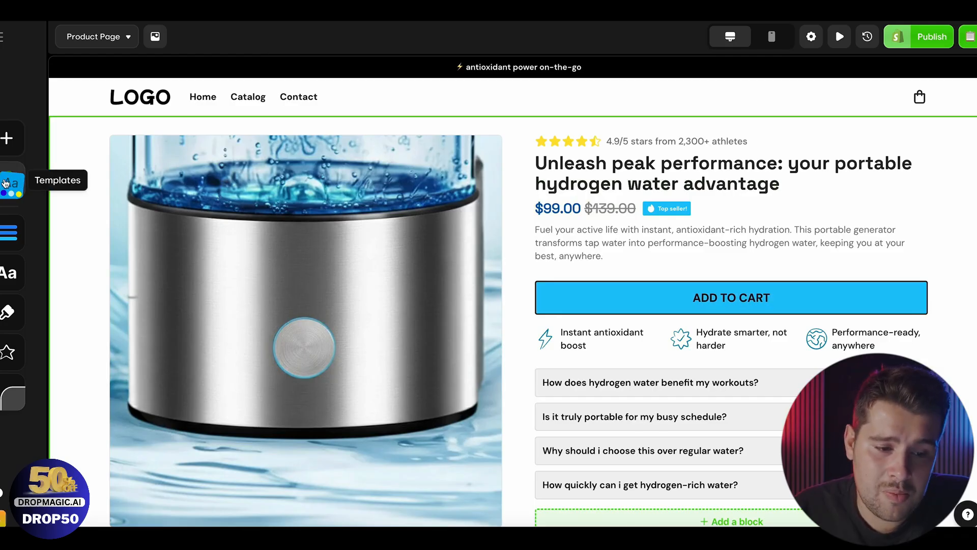
Step: Try the green, purple and pink store themes and return to the blue theme
click(5, 183)
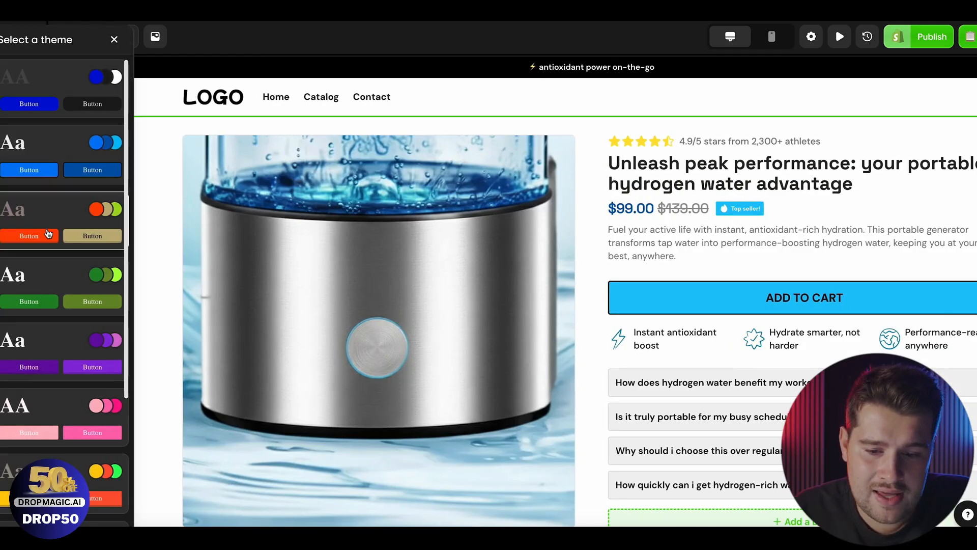
click(49, 306)
click(51, 330)
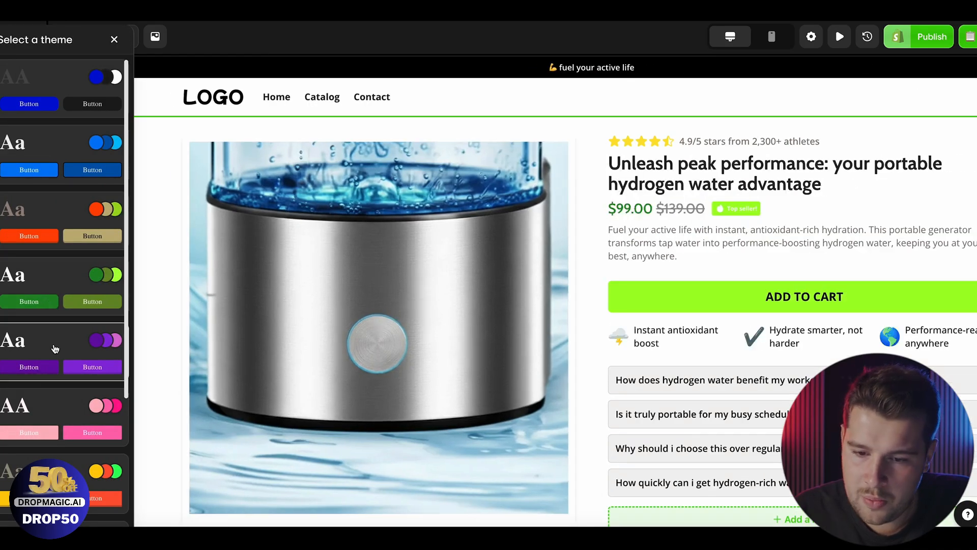
click(54, 419)
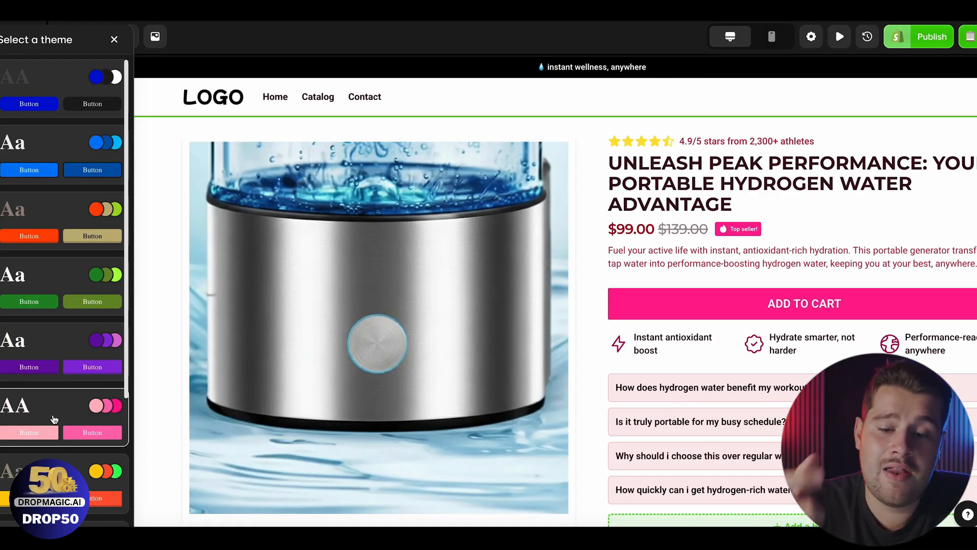
click(35, 168)
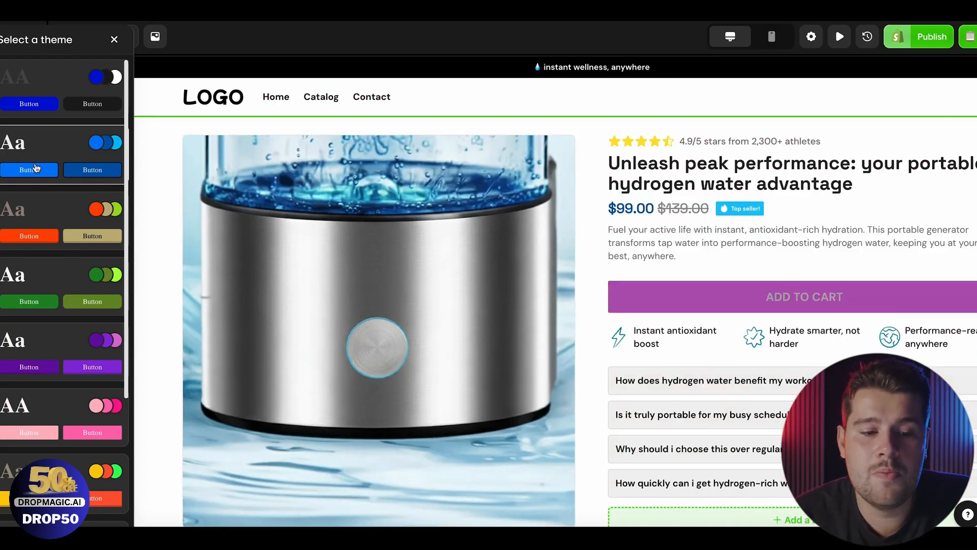
click(114, 40)
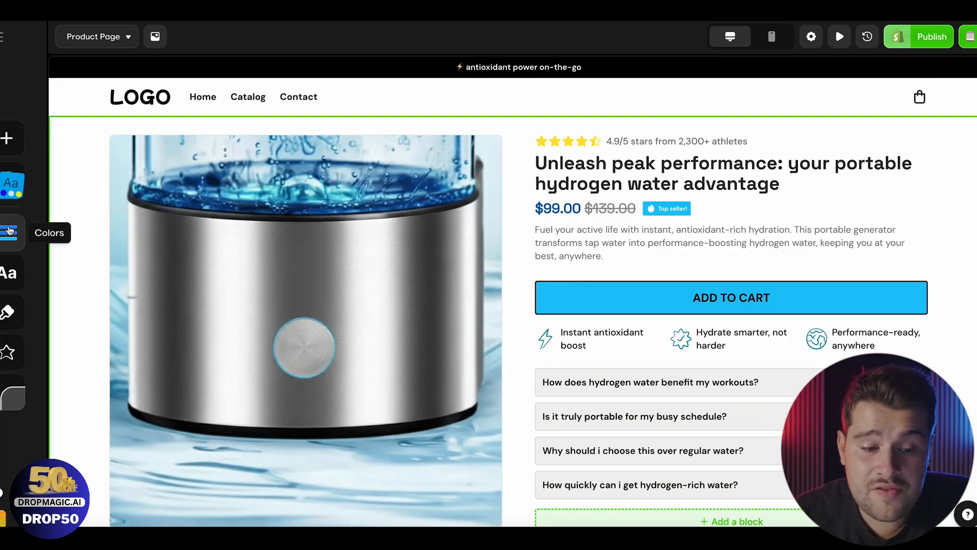
Step: Randomize the store's color palette three times
click(10, 232)
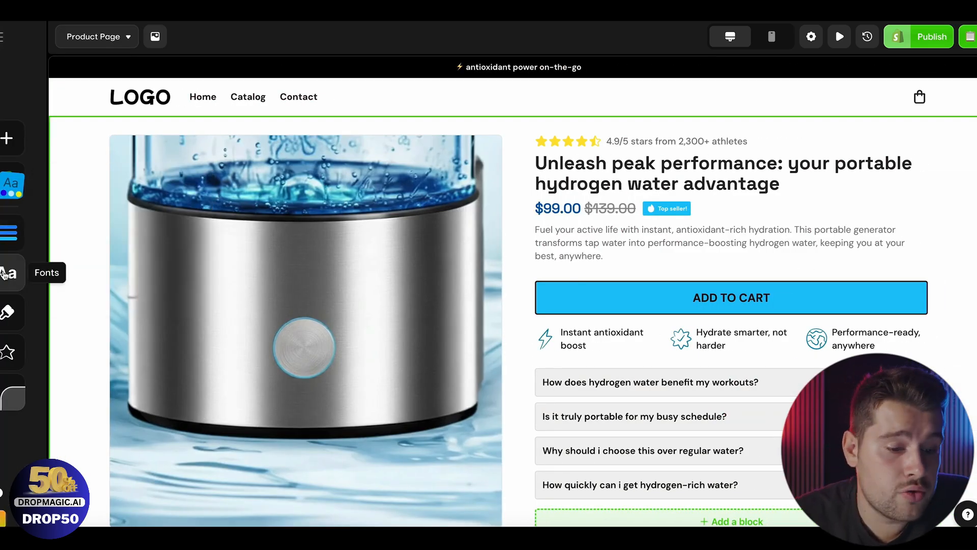
click(7, 270)
click(5, 241)
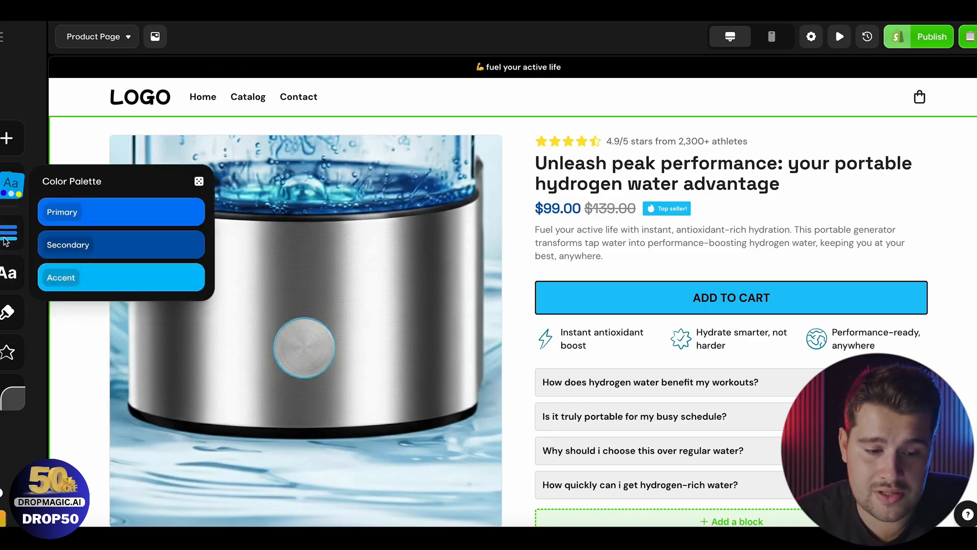
click(199, 182)
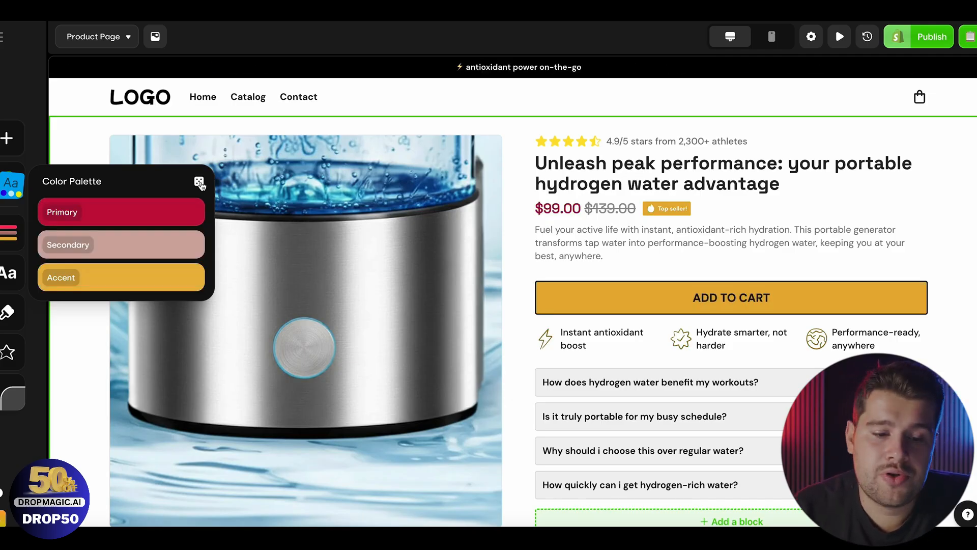
click(198, 182)
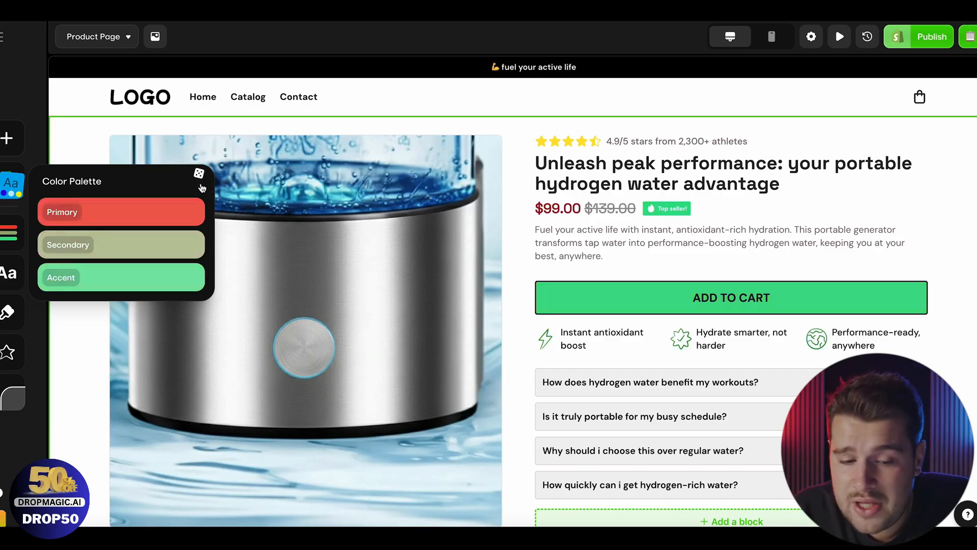
click(198, 181)
Step: Reapply the blue theme to replace the randomized palette
click(15, 188)
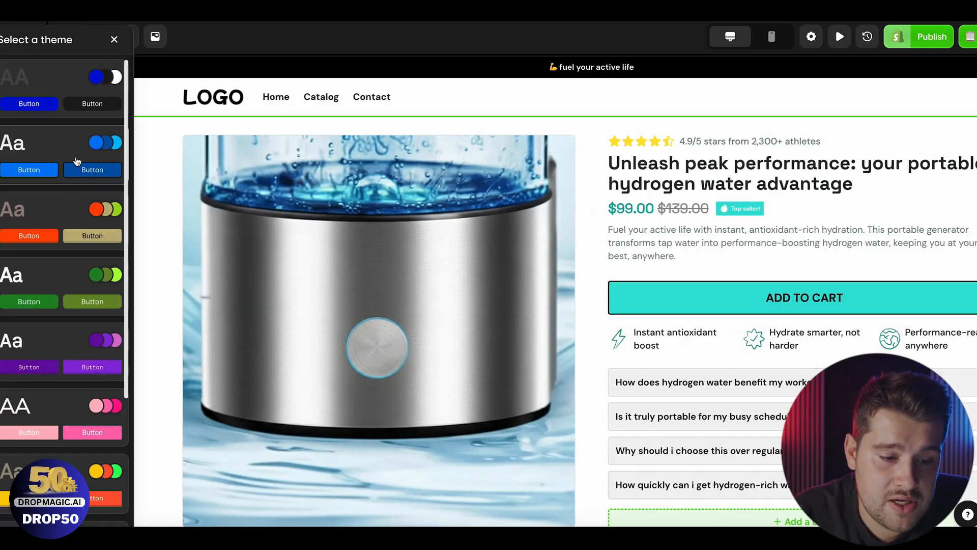
click(72, 176)
click(114, 41)
Step: Lock the Primary and Accent palette colors and randomize the unlocked Secondary color four times
click(11, 186)
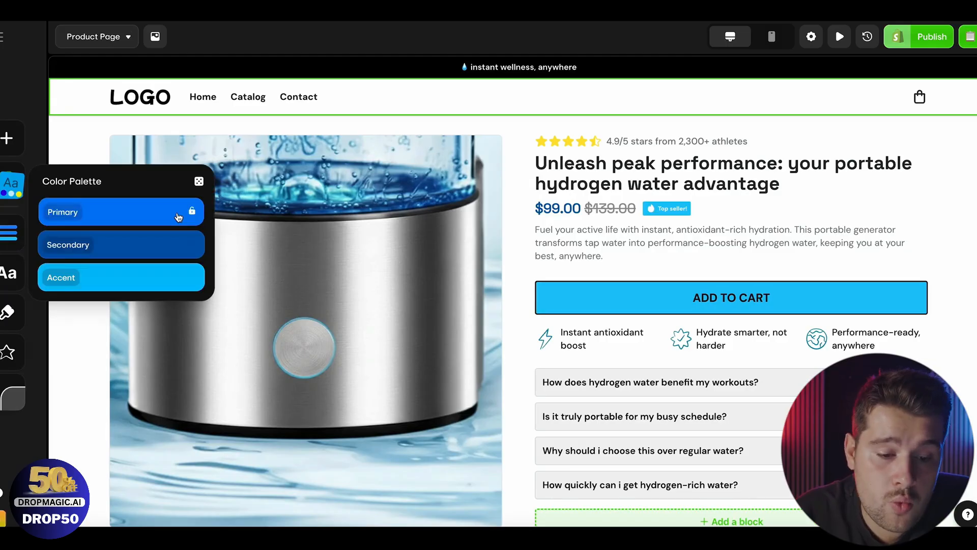
mouse_move(193, 285)
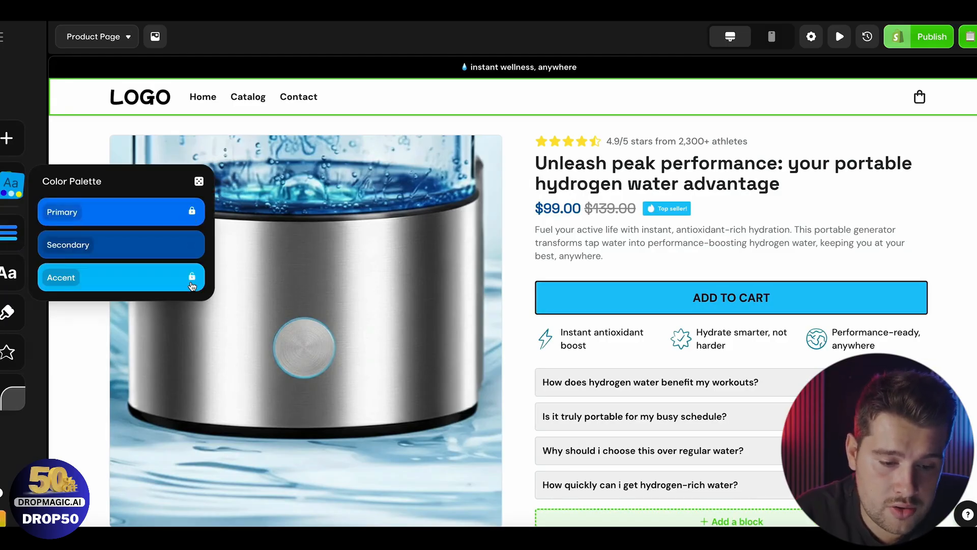
click(199, 181)
click(199, 181)
click(199, 181)
click(198, 181)
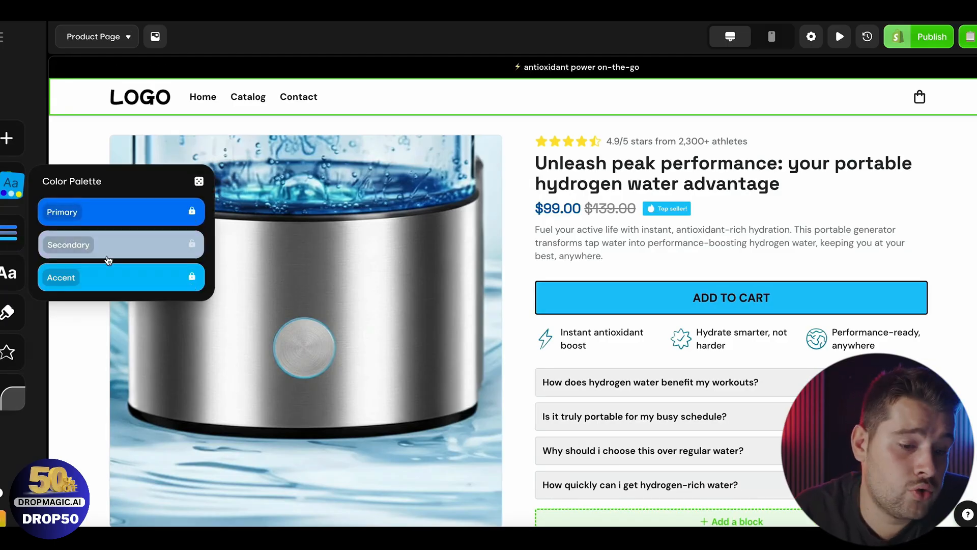
Step: Set the Secondary palette color to the custom red #F0543E
click(109, 259)
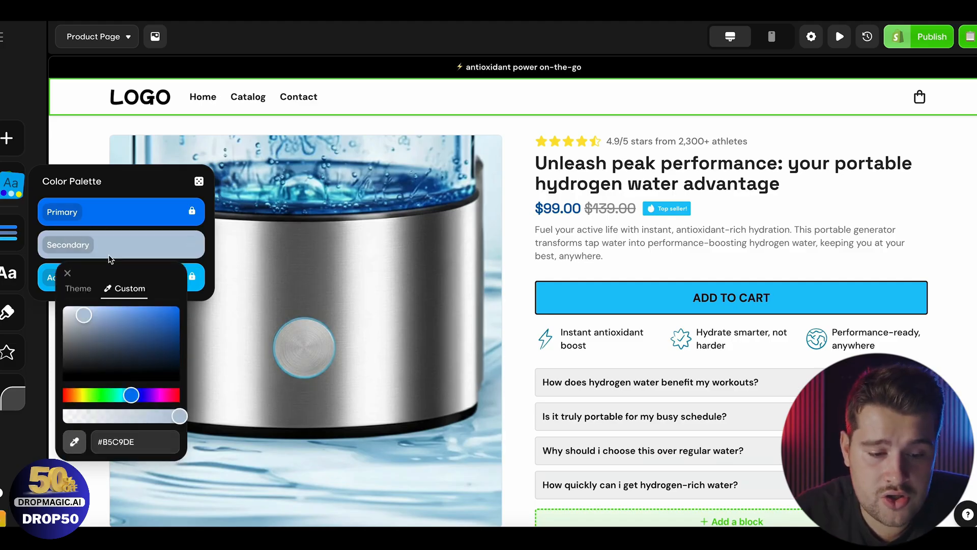
click(79, 395)
drag(80, 402, 69, 396)
drag(147, 317, 150, 312)
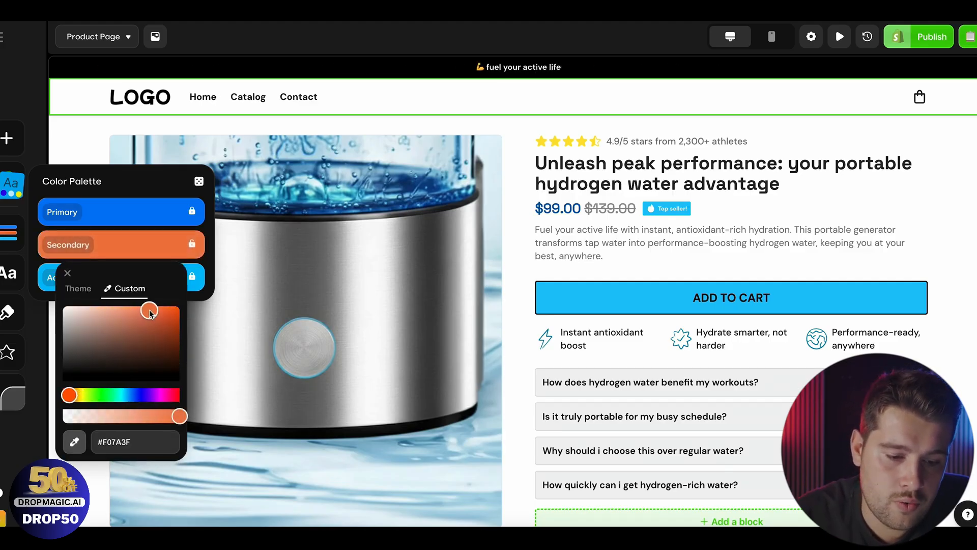
drag(68, 401, 68, 402)
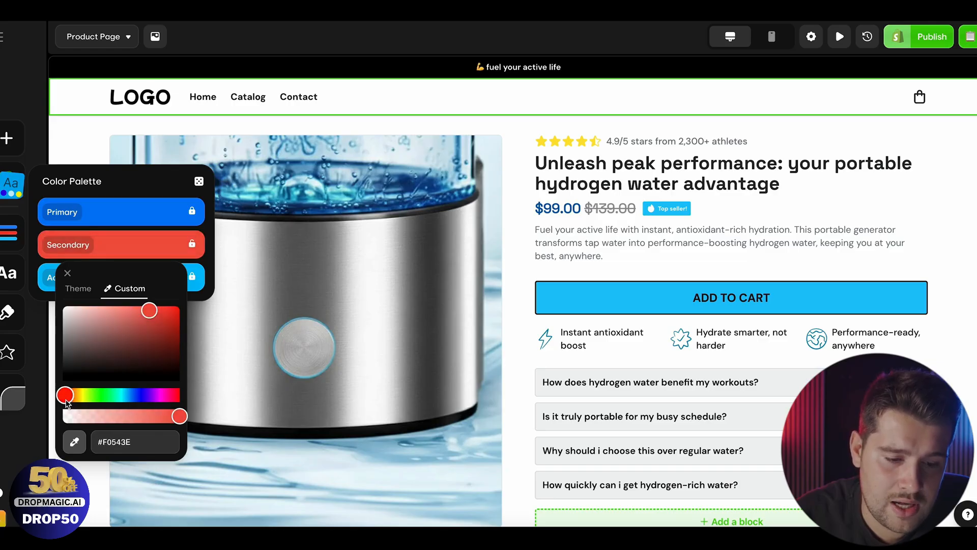
click(206, 223)
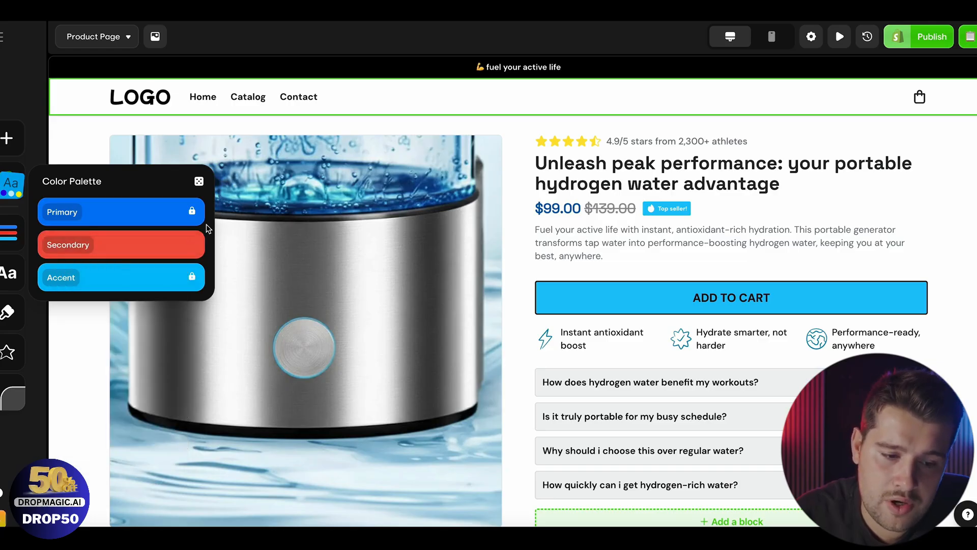
Step: Randomize the store's title and content font pairing twice
click(4, 281)
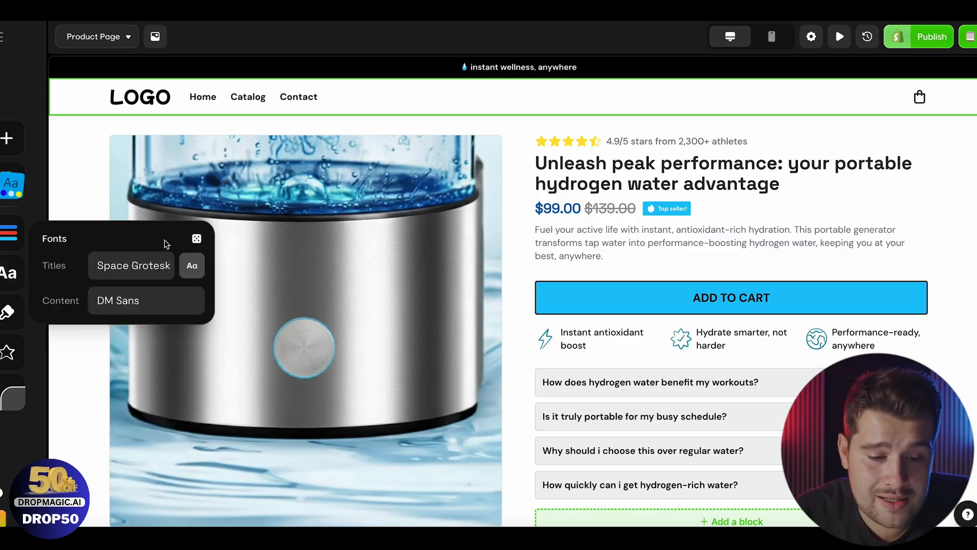
click(194, 238)
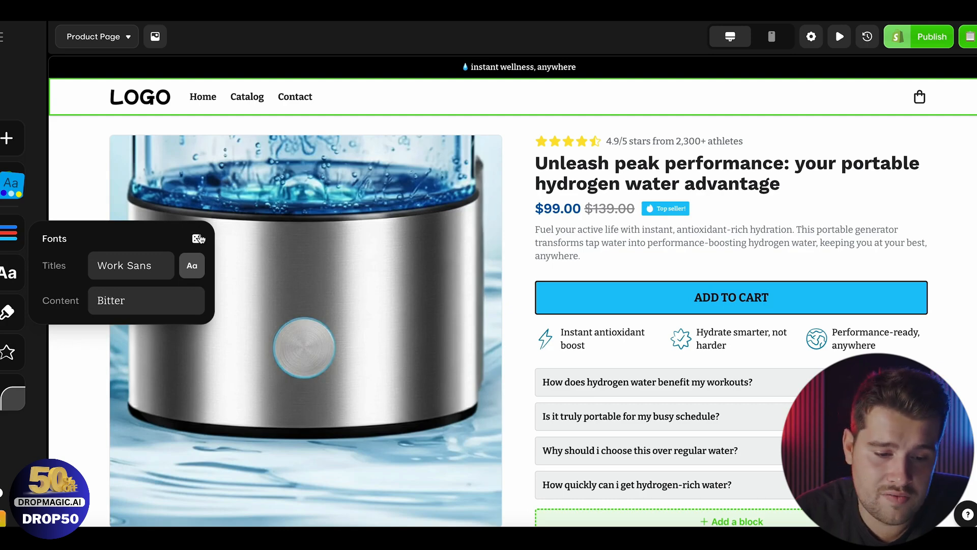
click(199, 238)
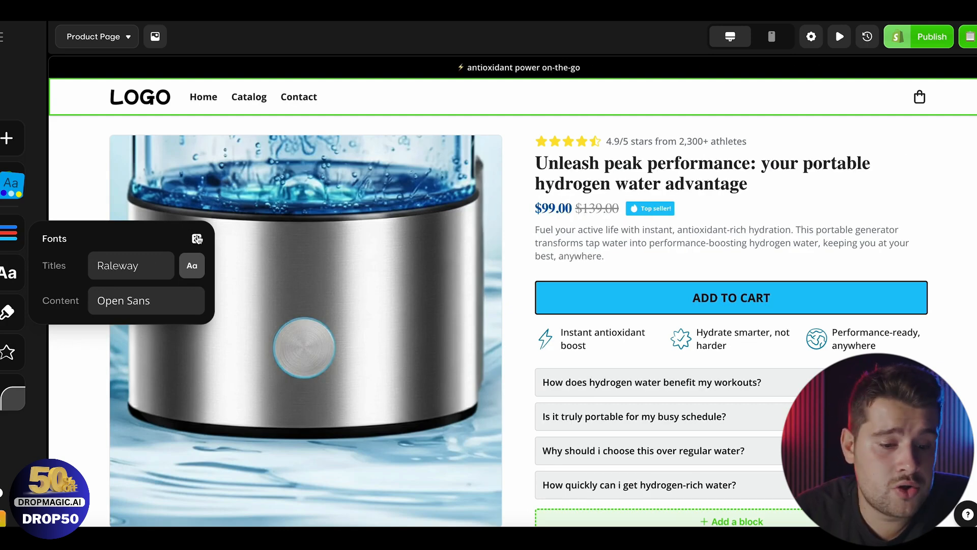
Step: Set the title font to Roboto and switch the titles to uppercase
click(131, 265)
text(robot)
click(153, 321)
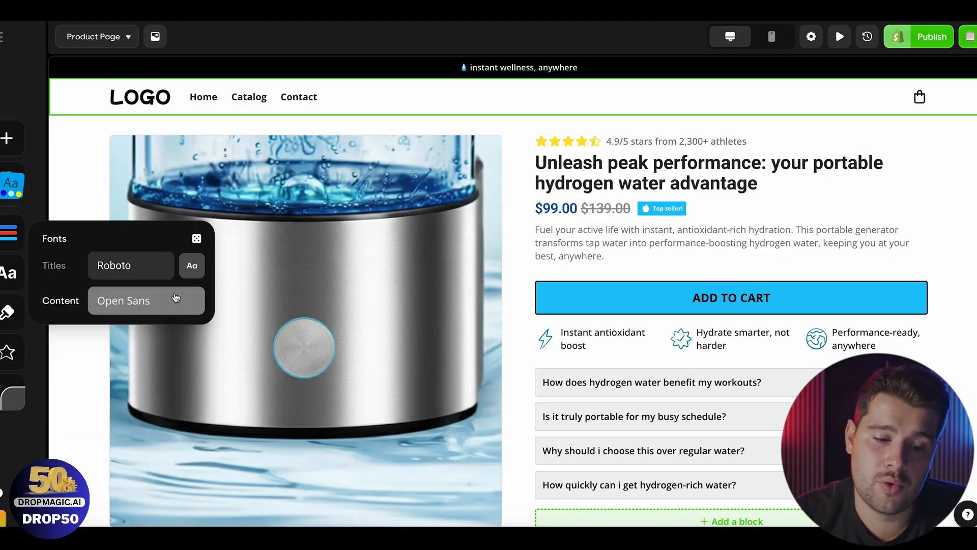
click(194, 273)
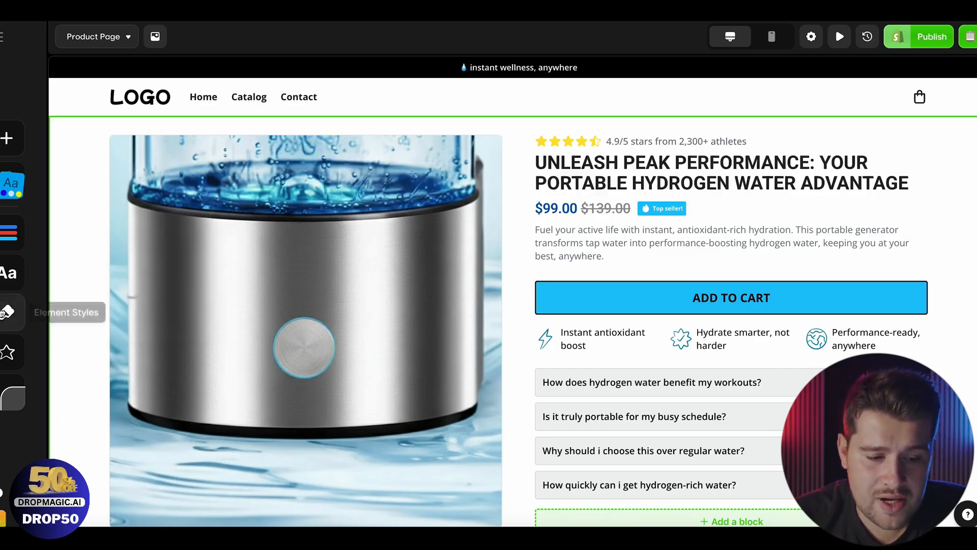
Step: Try the Brick, Gradient, Ghost, Bubble and Soft button styles and finish on Solid
click(7, 311)
click(262, 254)
click(260, 291)
click(259, 326)
click(171, 290)
click(173, 326)
click(175, 361)
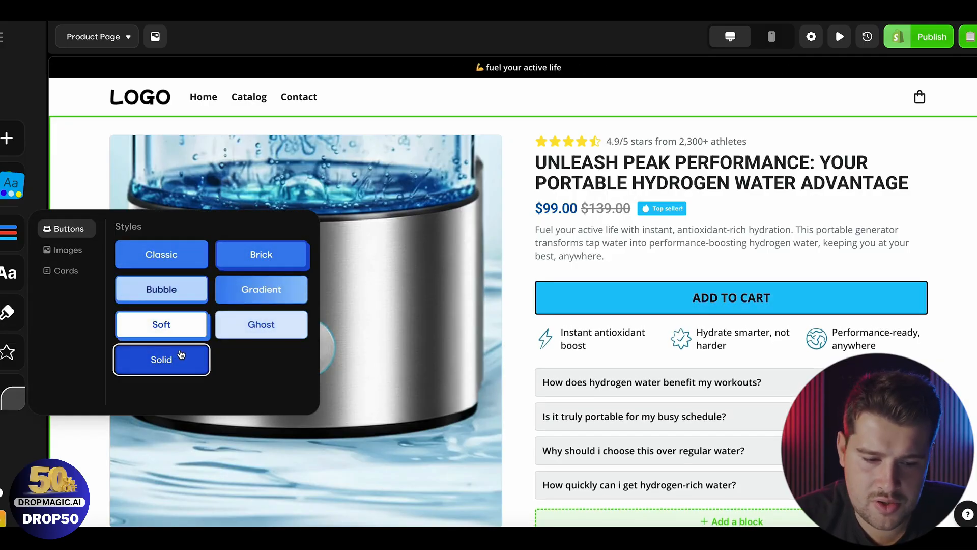
Step: Try the Brick, Shadow, Polaroid and Solid image styles and return the images to None
click(66, 250)
click(200, 275)
click(276, 335)
click(207, 340)
click(153, 340)
click(153, 273)
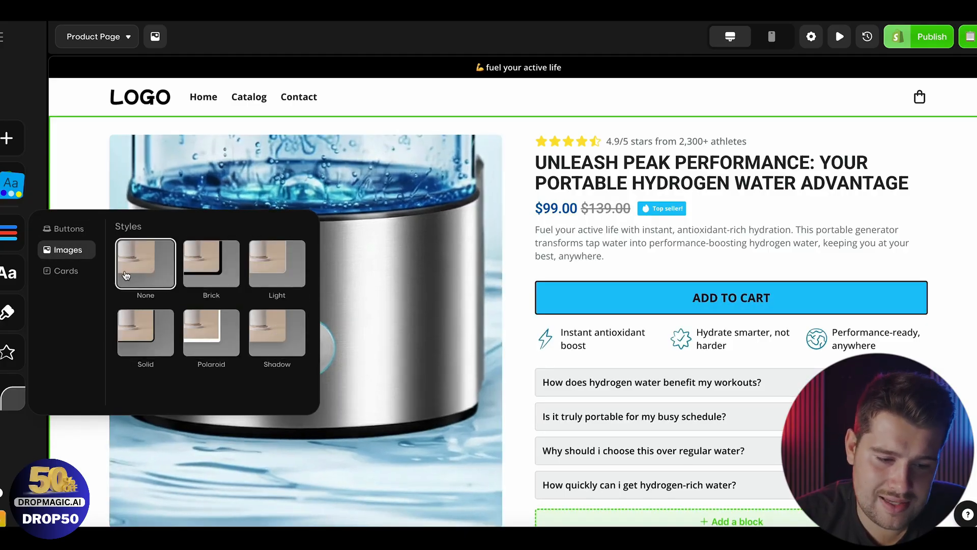
Step: Try the Brick and Solid card styles on the customer reviews and apply the Shadow style
scroll(295, 348, down, 10)
scroll(294, 348, down, 15)
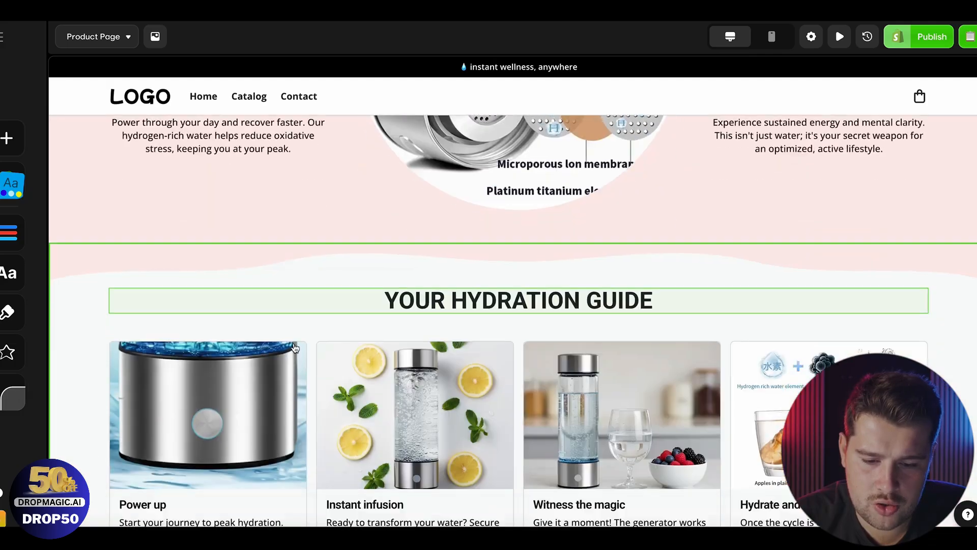
scroll(294, 343, up, 3)
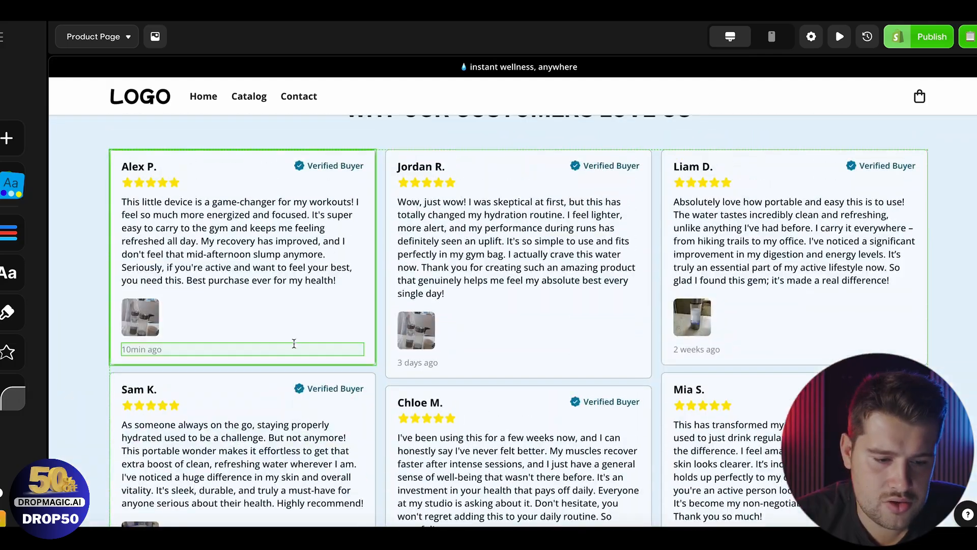
click(8, 312)
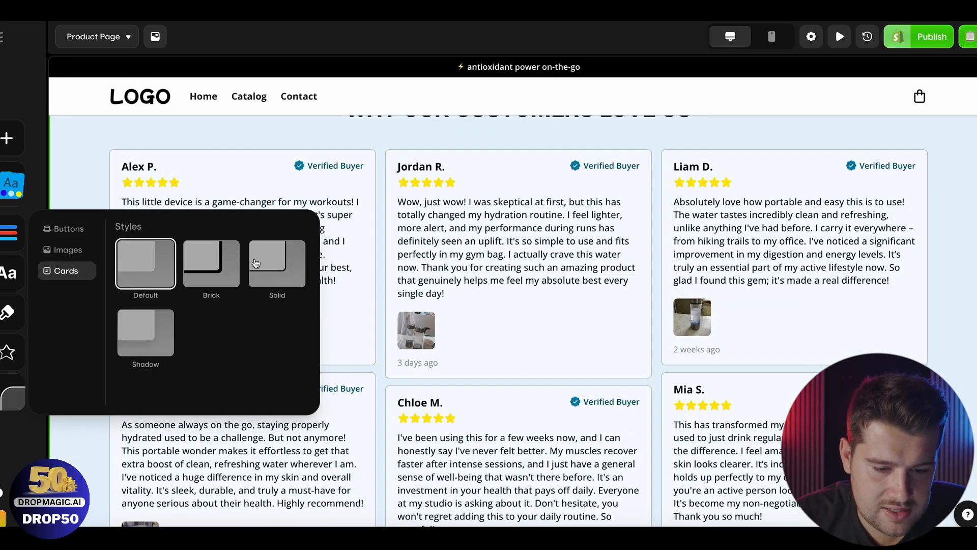
click(202, 275)
click(281, 279)
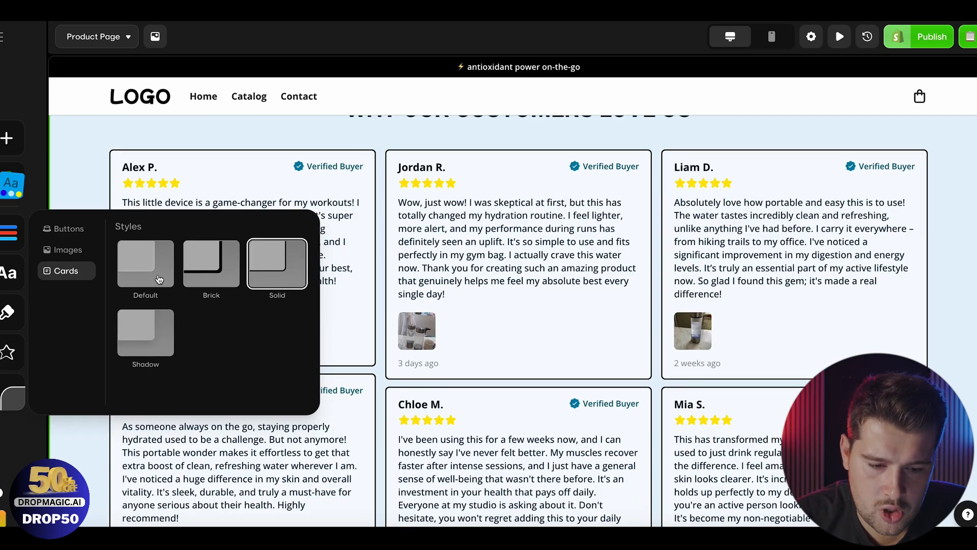
click(160, 342)
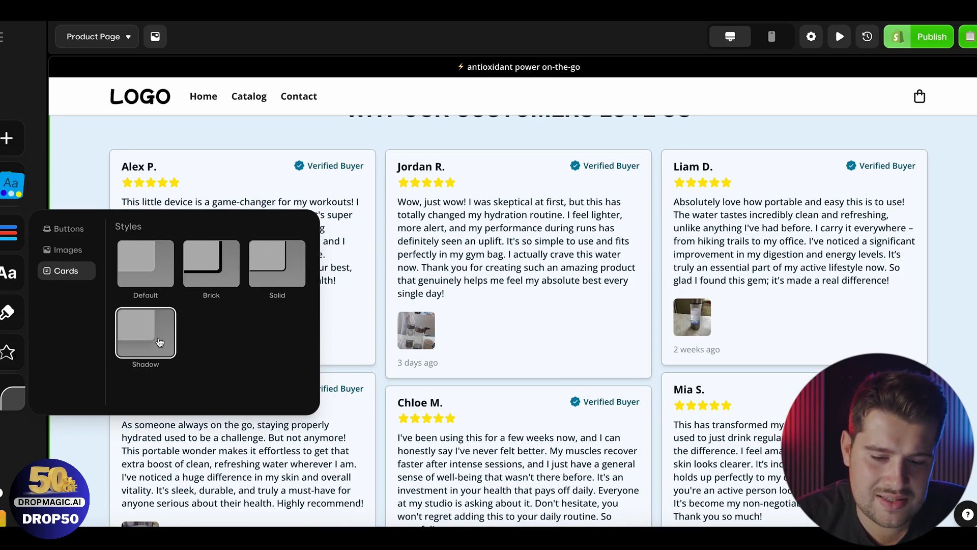
Step: Adjust the button radius in the theme's rounded corners settings
scroll(384, 293, up, 10)
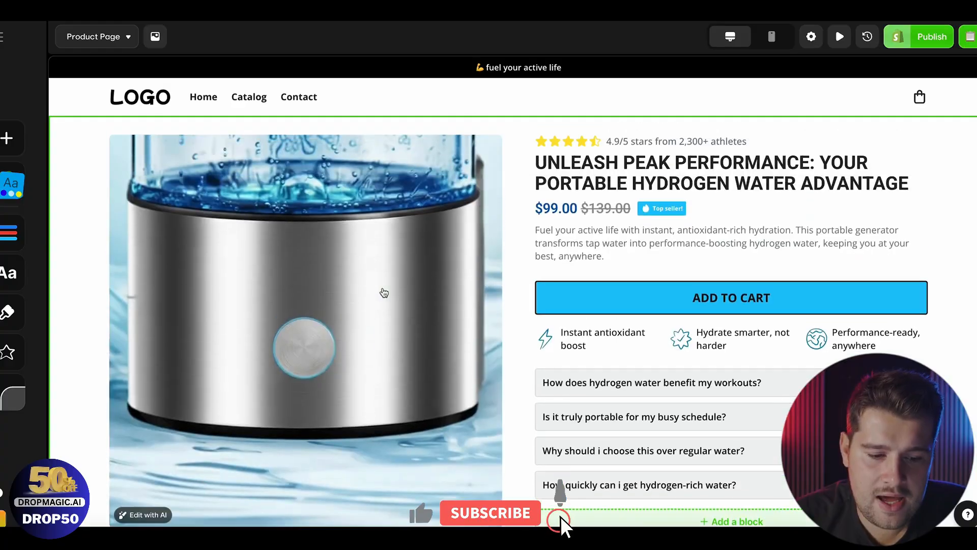
click(13, 397)
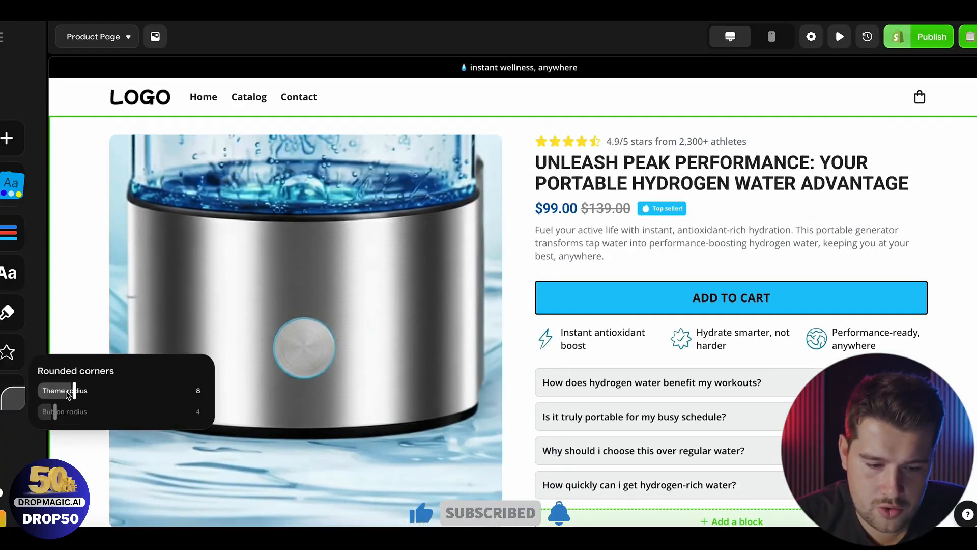
mouse_move(72, 416)
mouse_down()
mouse_move(137, 415)
mouse_move(65, 418)
mouse_up()
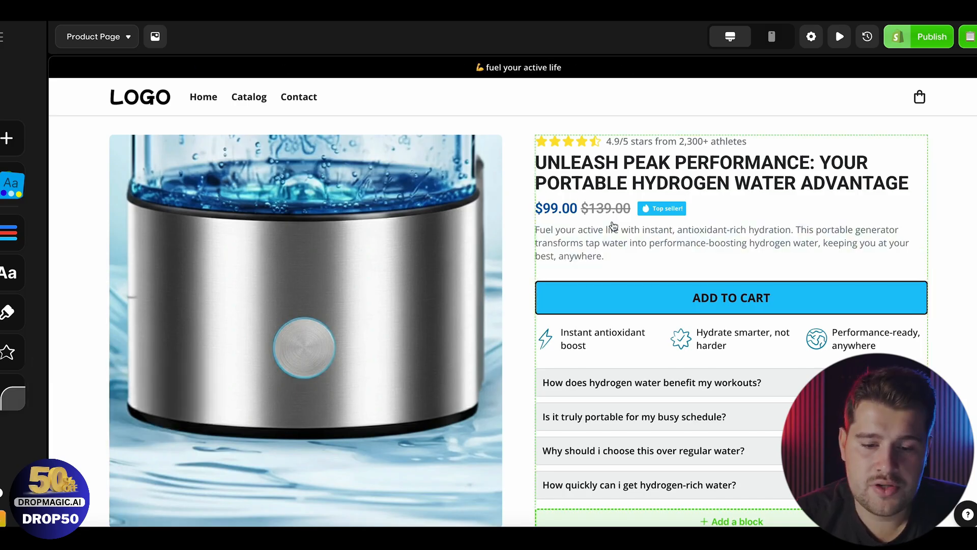
Step: Change the Add to Cart button's style to Black
click(600, 307)
click(621, 264)
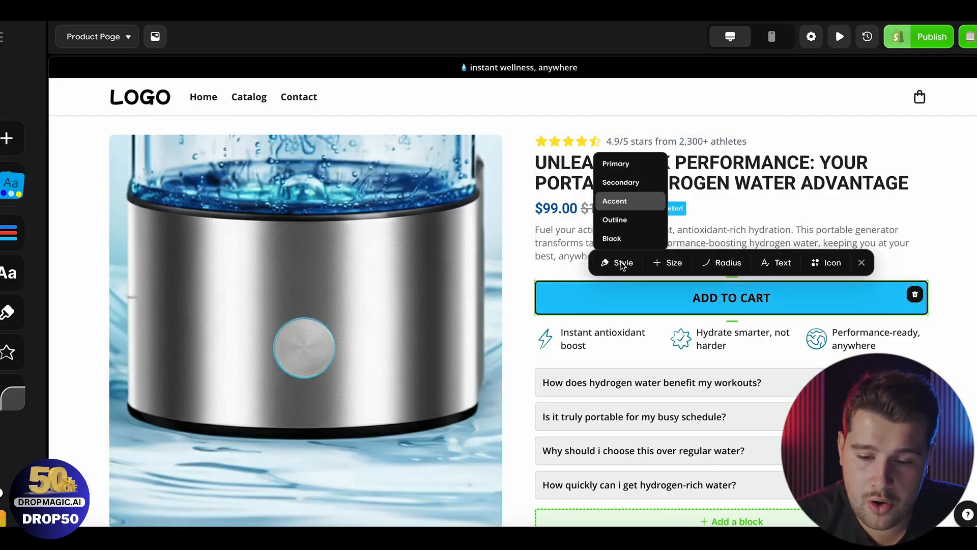
click(612, 238)
Step: Insert the sample text FEZFD into the word WATER of the product title and delete it again
click(744, 183)
text(FEZFD)
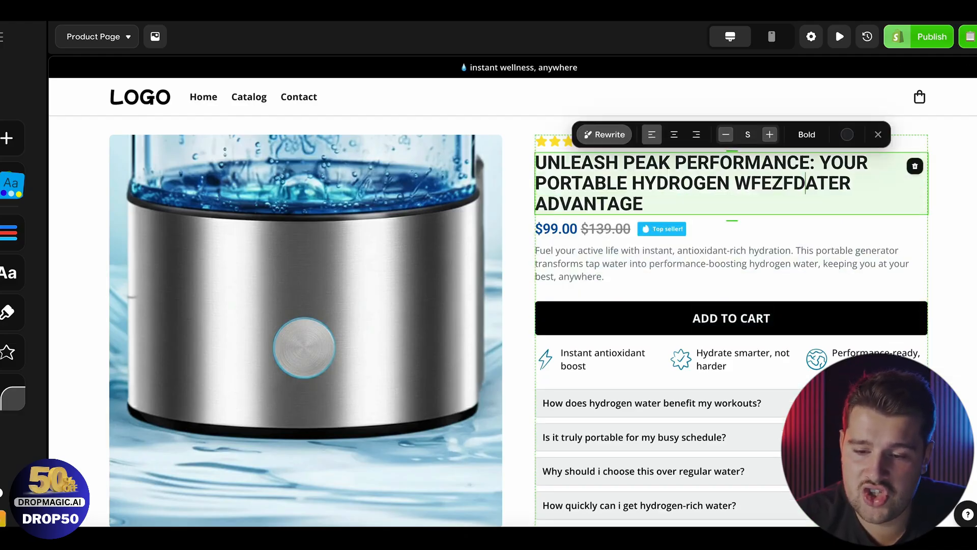
key(BackSpace)
key(BackSpace)
key(BackSpace)
key(BackSpace)
key(BackSpace)
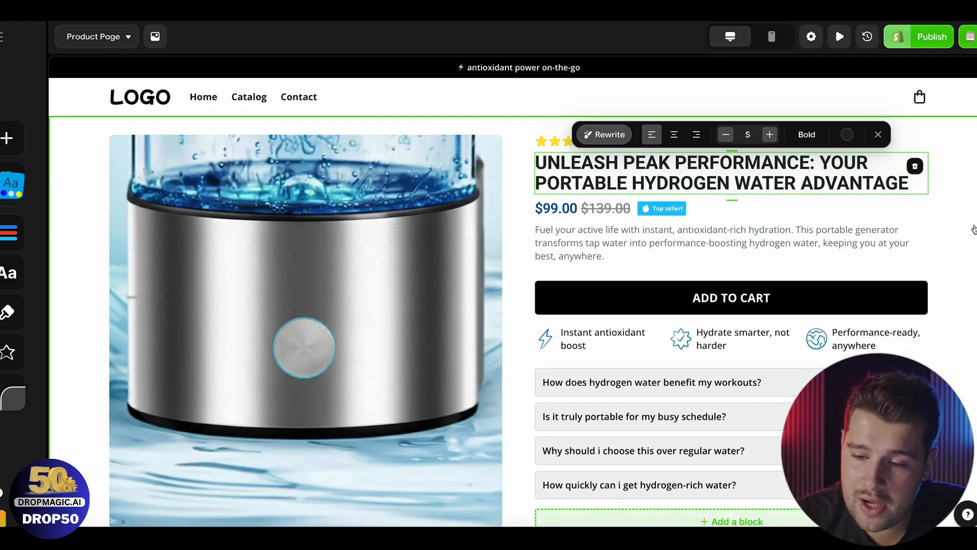
click(964, 237)
Step: Add a Review block below the FAQ items in the product section
scroll(964, 236, down, 1)
click(725, 460)
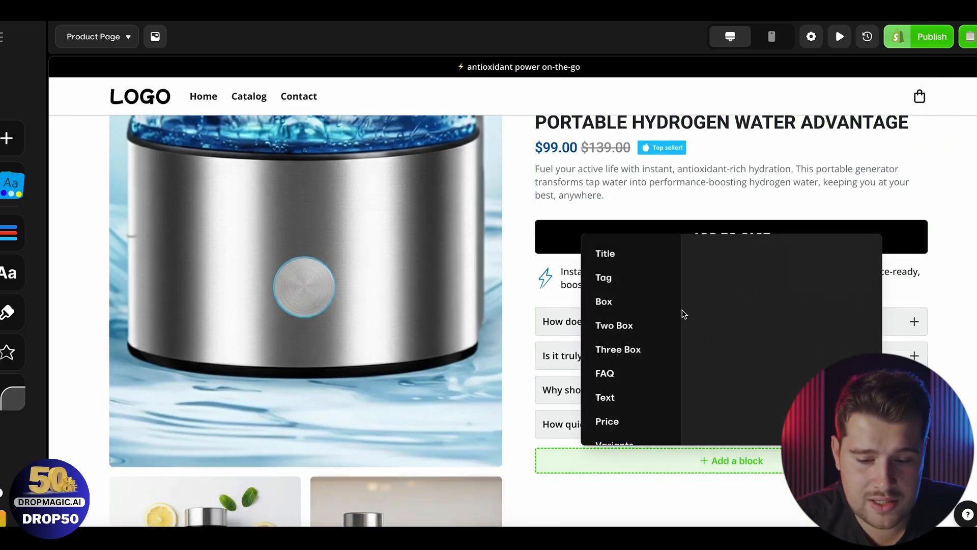
scroll(614, 367, down, 5)
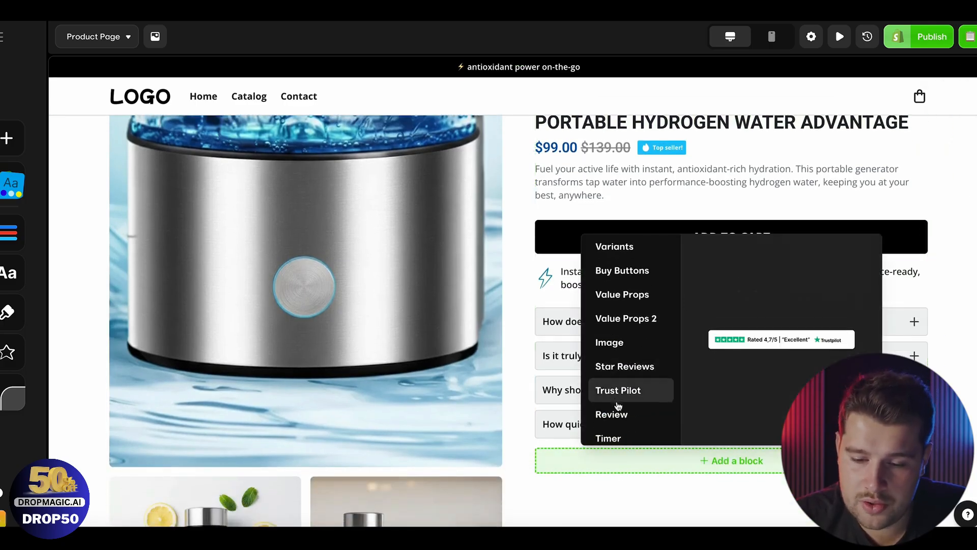
click(610, 413)
scroll(662, 458, down, 1)
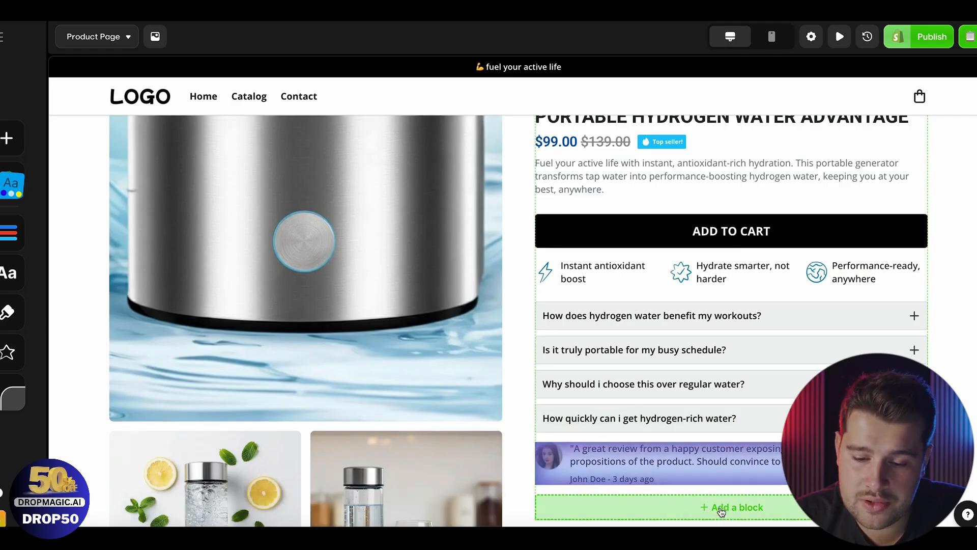
Step: Add a payment icons block to the product section and move it directly below the Add to Cart button
click(720, 507)
scroll(667, 422, down, 5)
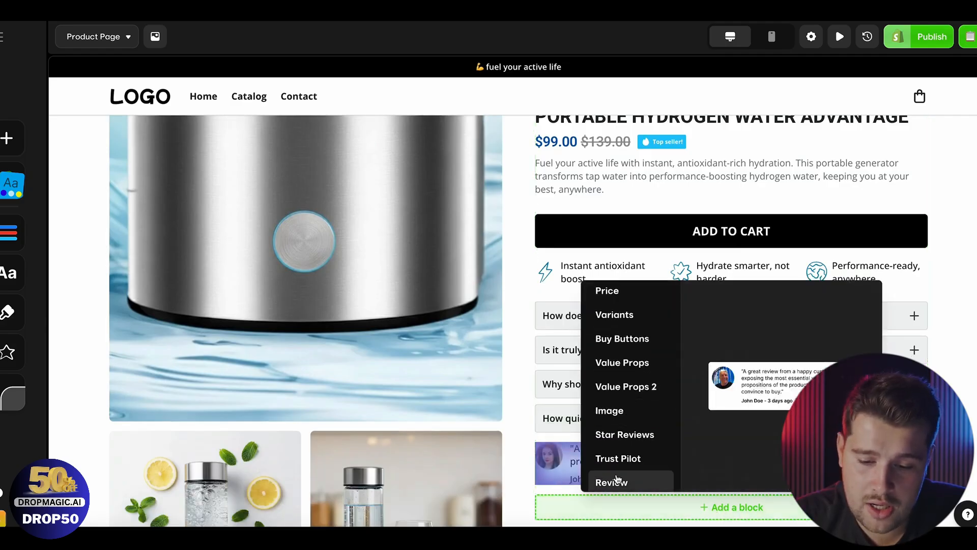
scroll(623, 467, down, 1)
click(620, 466)
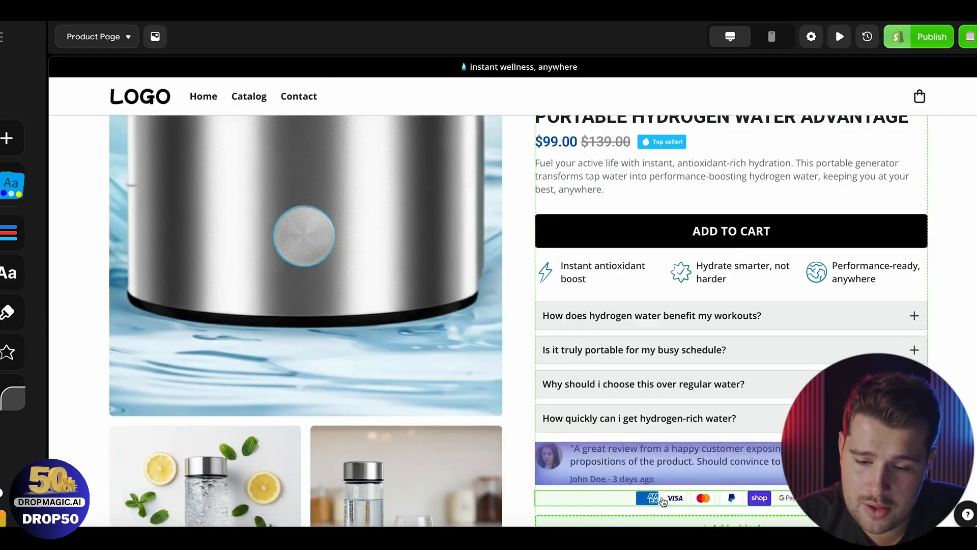
drag(676, 288, 679, 257)
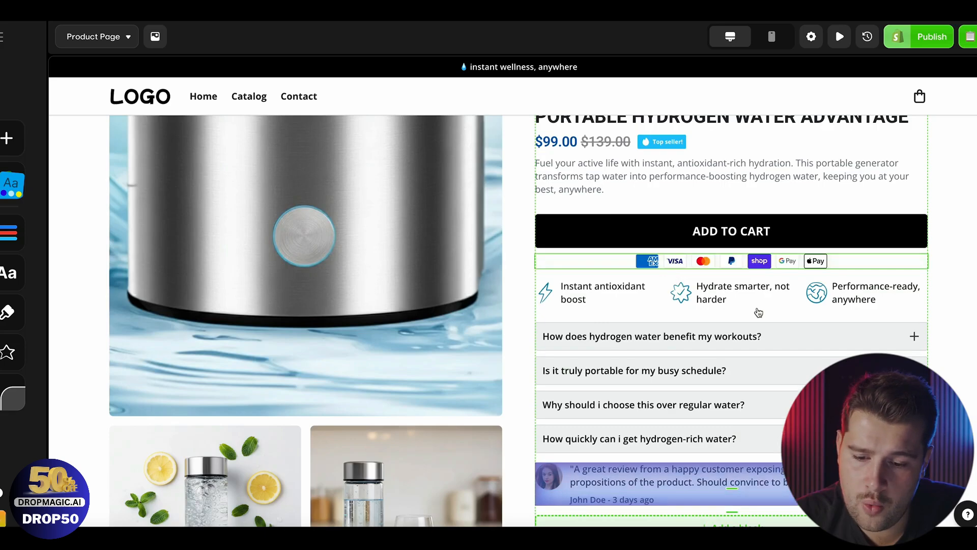
Step: Replace the main product image with the product photo of the bottle in a gym beside sneakers
scroll(757, 312, up, 2)
scroll(758, 312, down, 3)
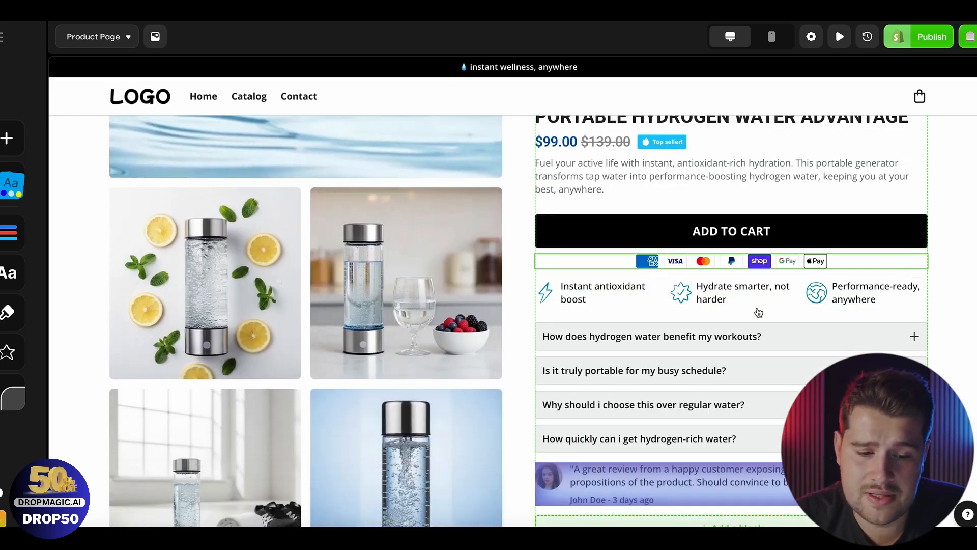
scroll(758, 312, up, 3)
click(291, 311)
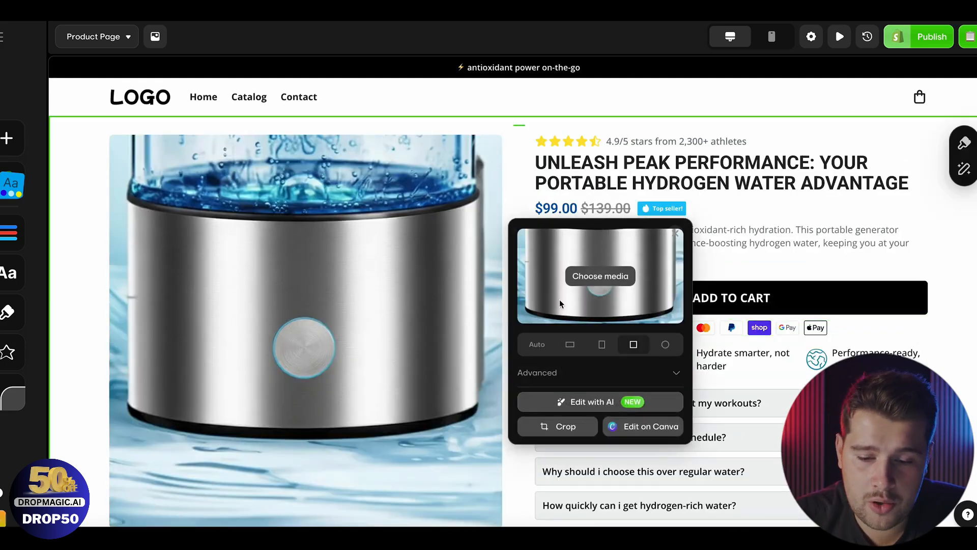
click(604, 276)
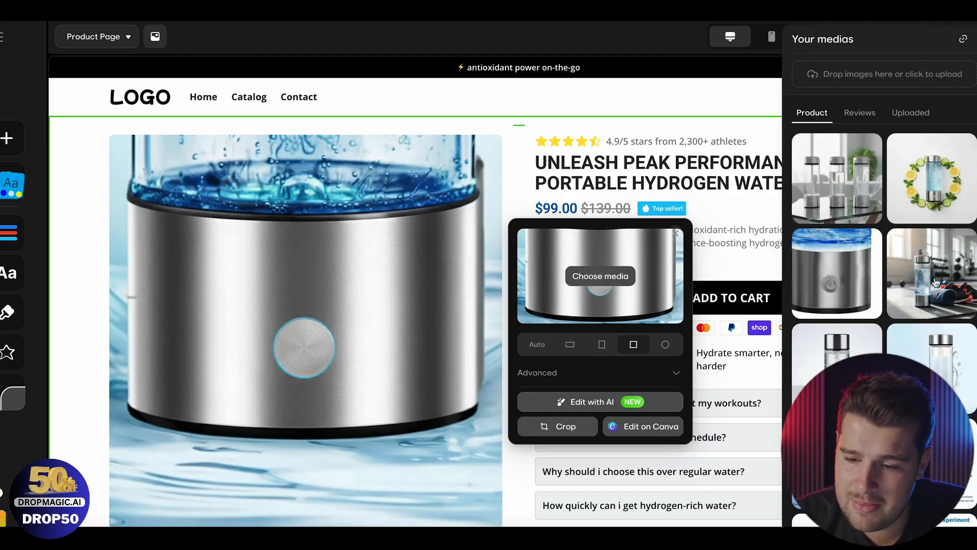
click(941, 278)
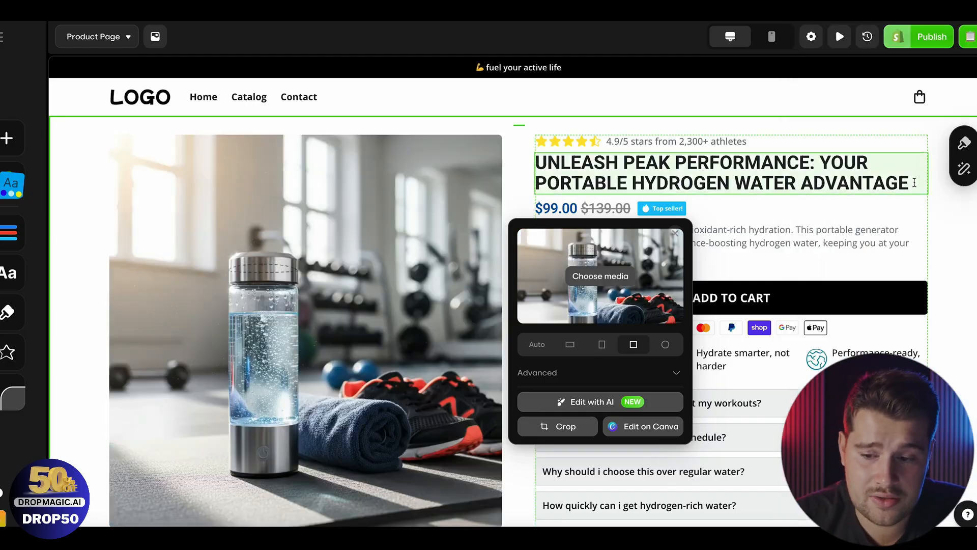
click(942, 232)
Step: Examine the product gallery and the list of images it contains
scroll(507, 323, down, 10)
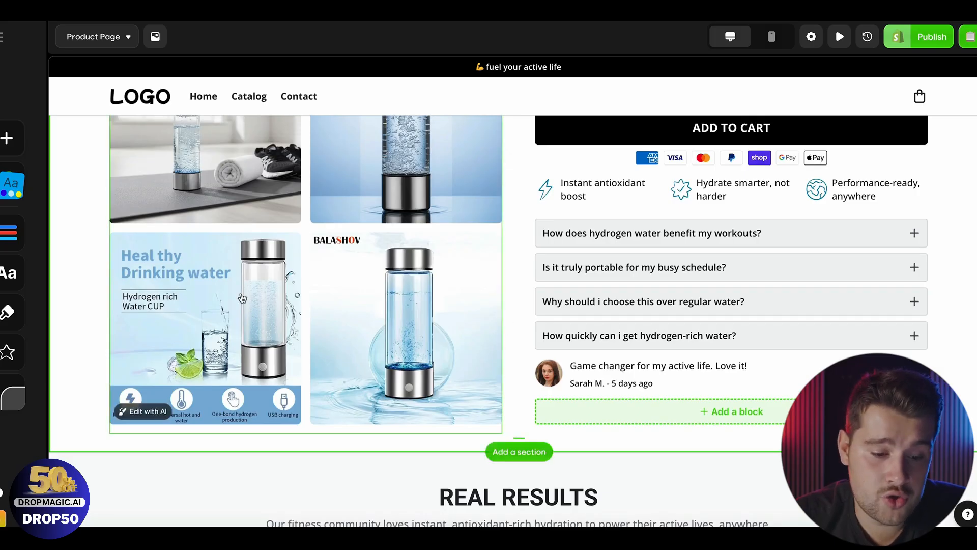
scroll(242, 298, up, 2)
click(269, 363)
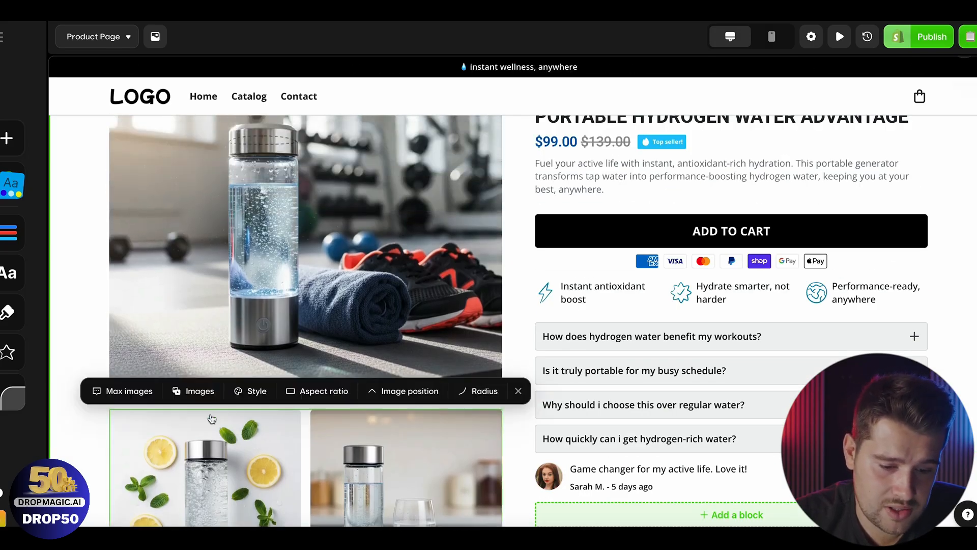
click(204, 397)
click(269, 302)
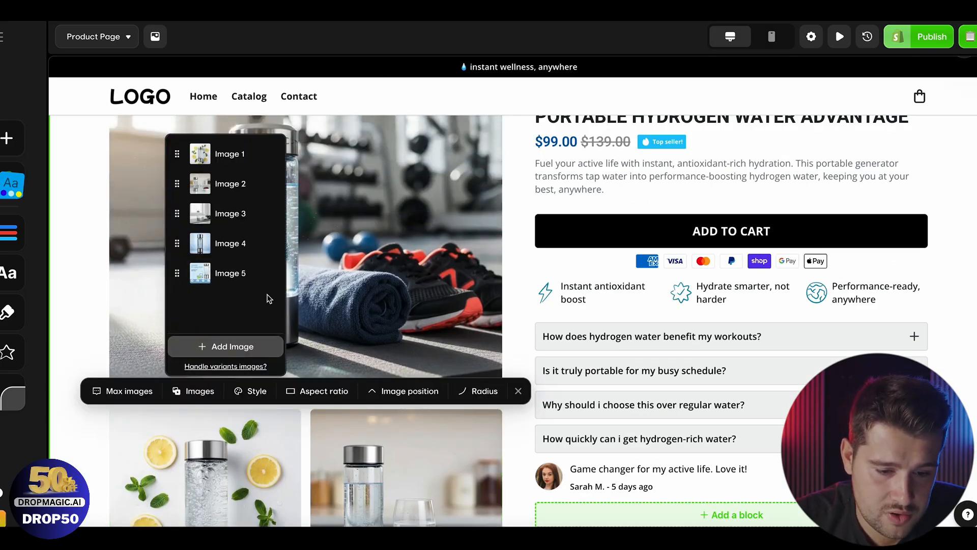
click(269, 275)
click(268, 246)
click(267, 214)
scroll(671, 321, down, 2)
scroll(671, 319, up, 4)
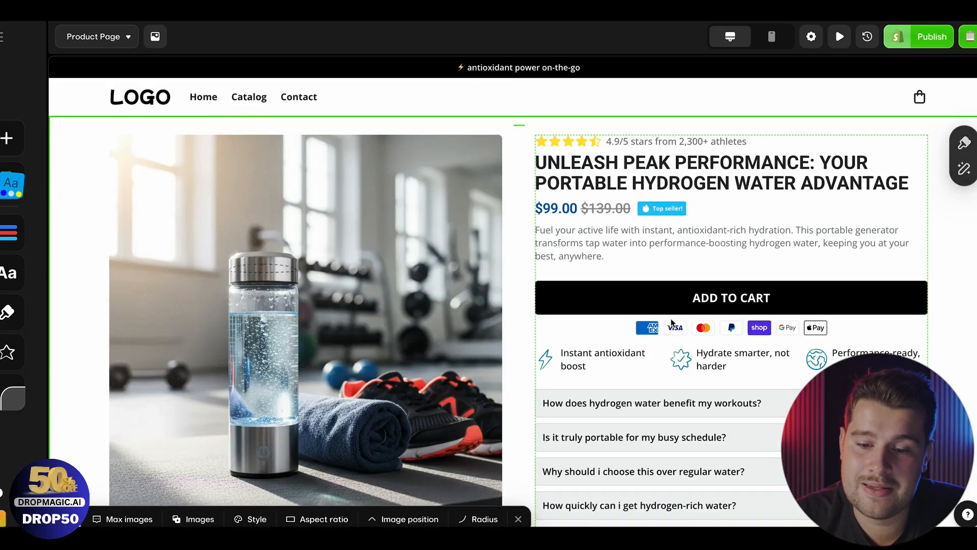
Step: Replace two images in the Real Results carousel with the bottle ringed by lemon slices and the bottle in a kitchen with fruit
scroll(961, 282, down, 10)
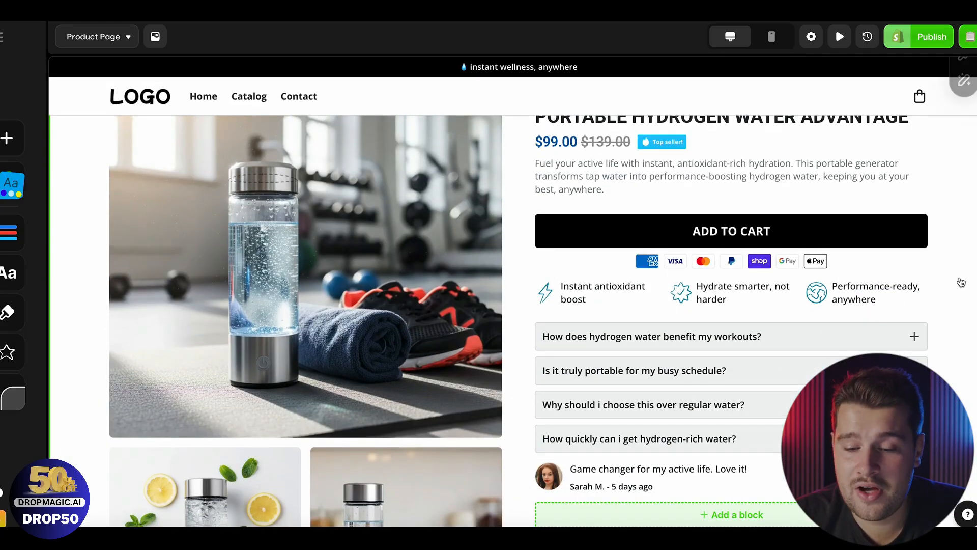
click(235, 299)
click(407, 303)
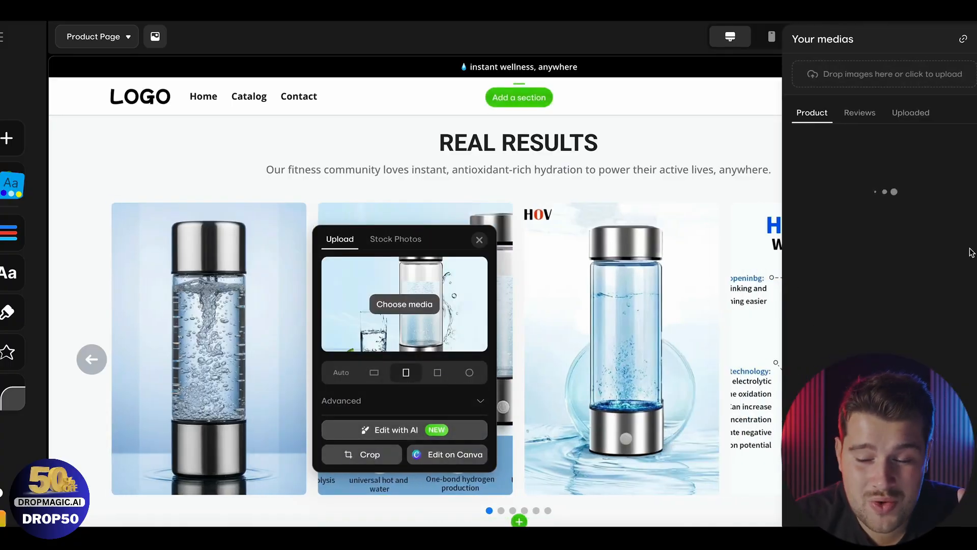
click(463, 305)
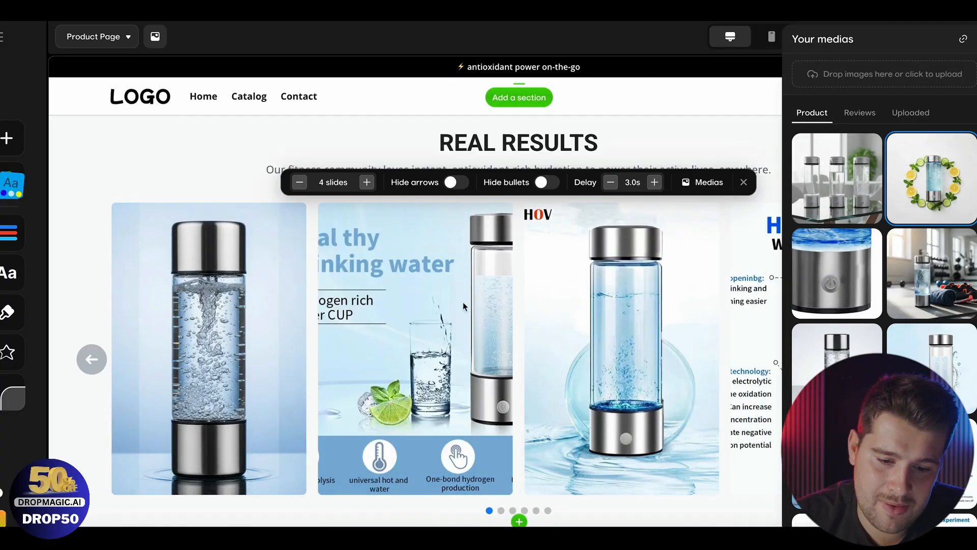
click(435, 340)
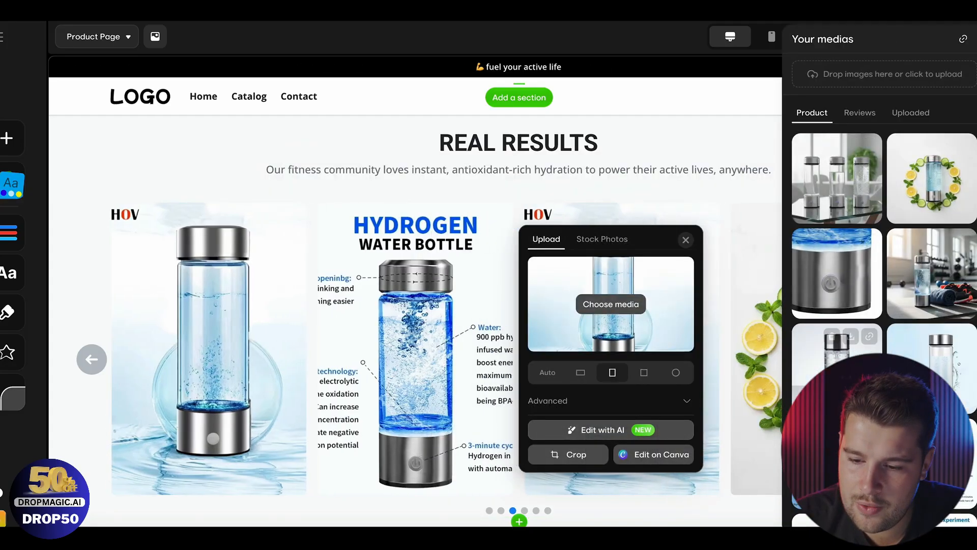
scroll(837, 346, down, 5)
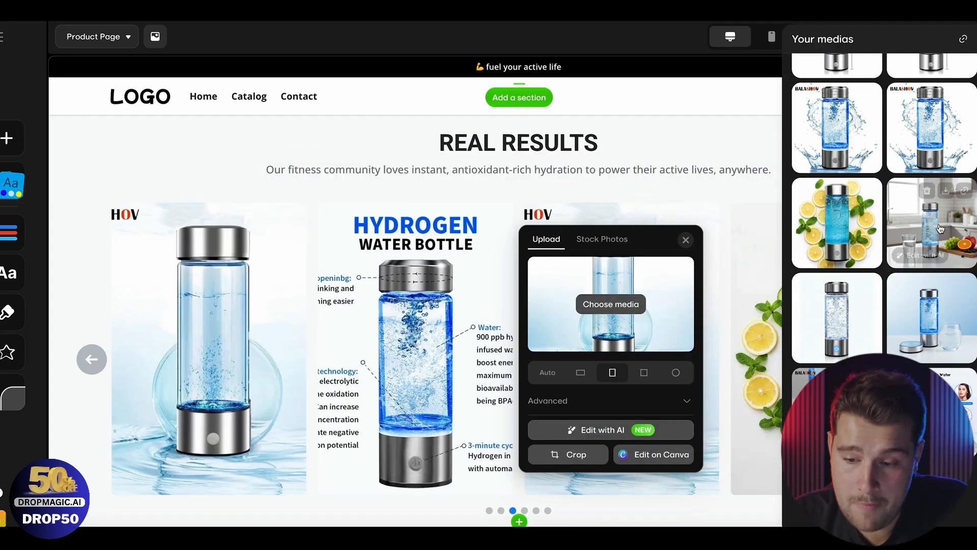
click(927, 204)
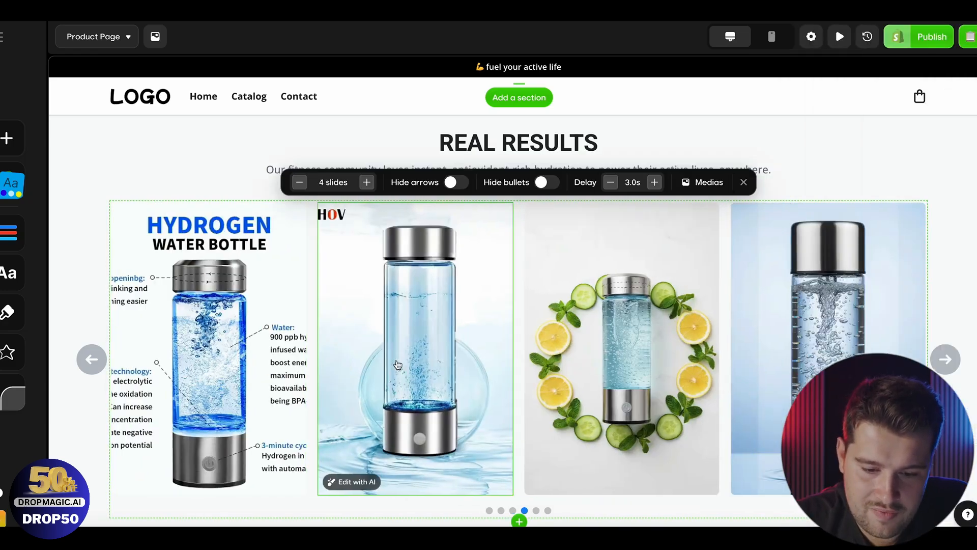
Step: Replace the HOV-branded image in the Real Results carousel with the gym photo of the bottle on a blue mat beside a white towel
click(398, 365)
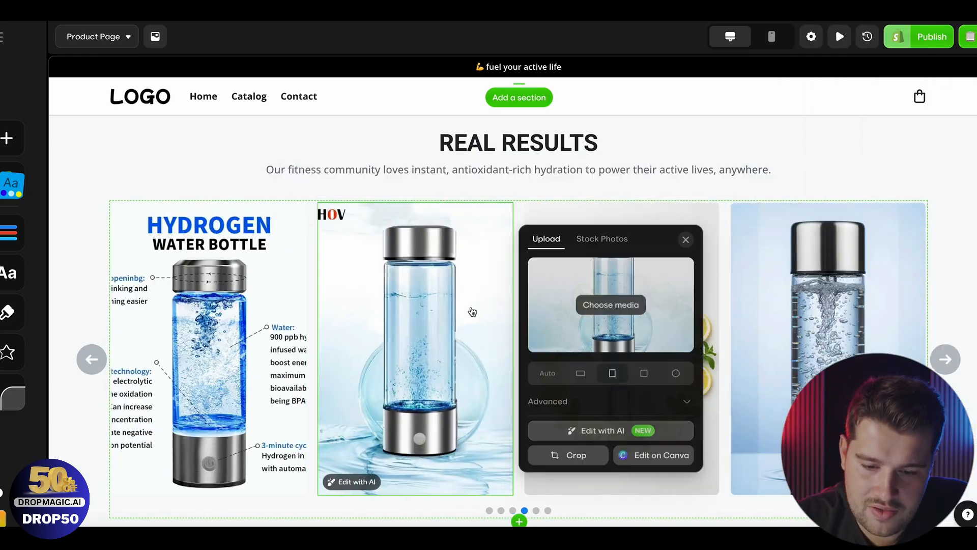
click(611, 304)
scroll(849, 307, down, 10)
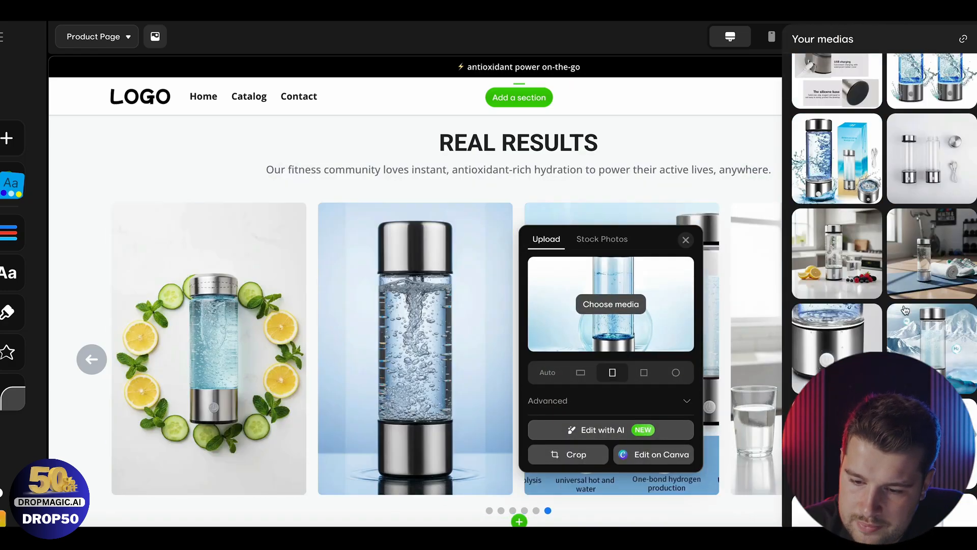
click(936, 275)
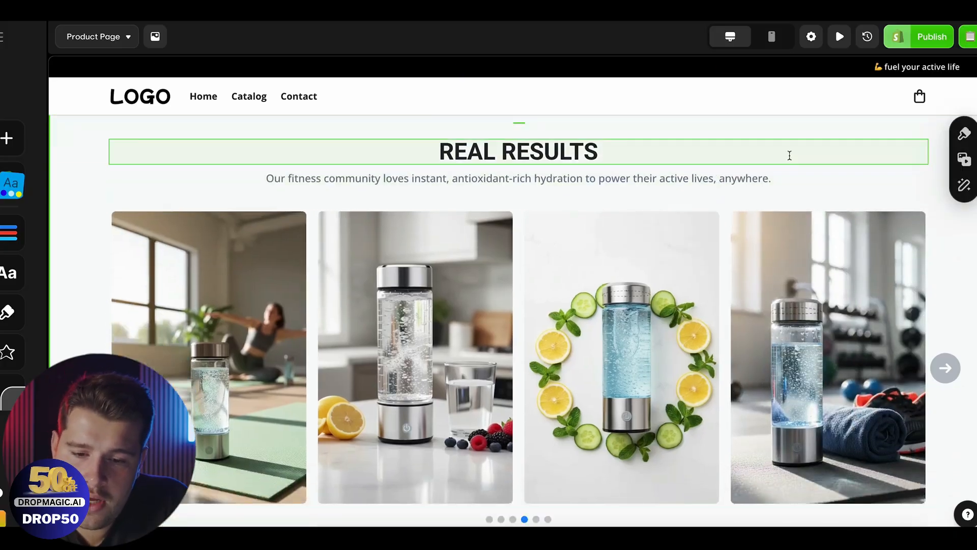
Step: Recolor the Real Results section with the Magic brush to a light pink background
scroll(719, 198, up, 2)
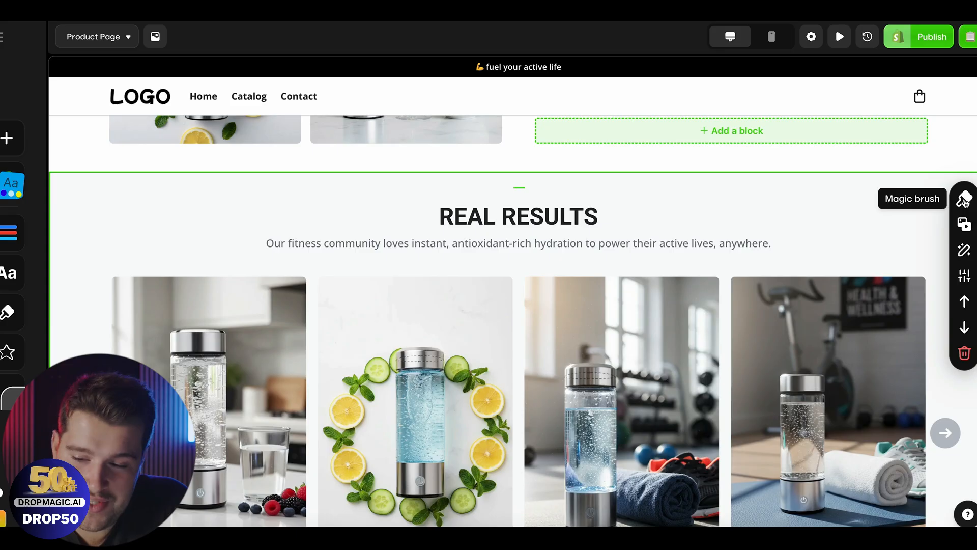
click(965, 200)
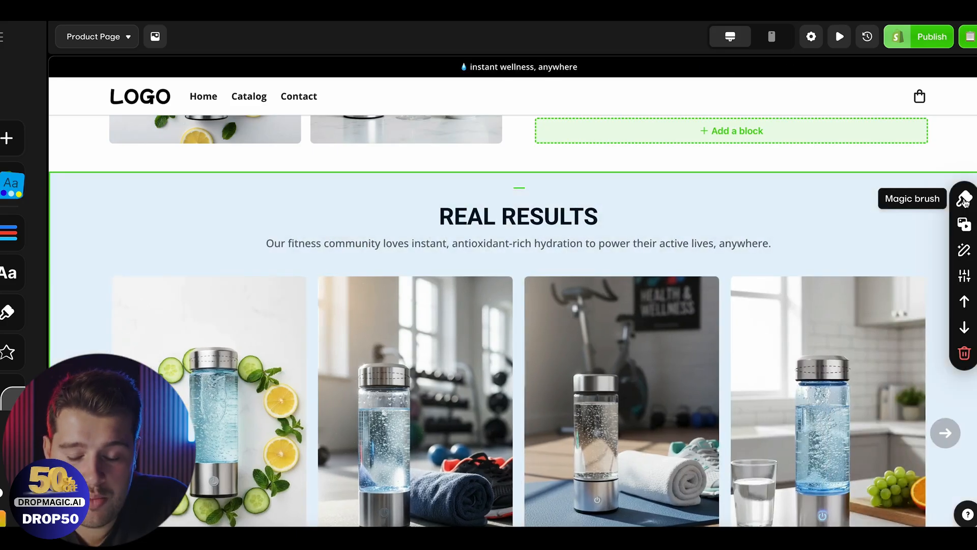
scroll(899, 210, down, 4)
scroll(900, 210, up, 3)
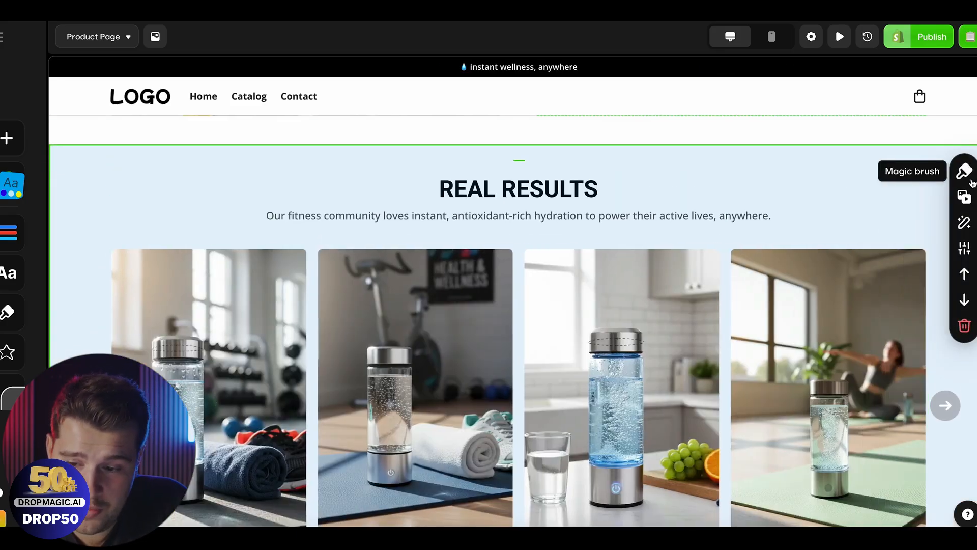
click(970, 178)
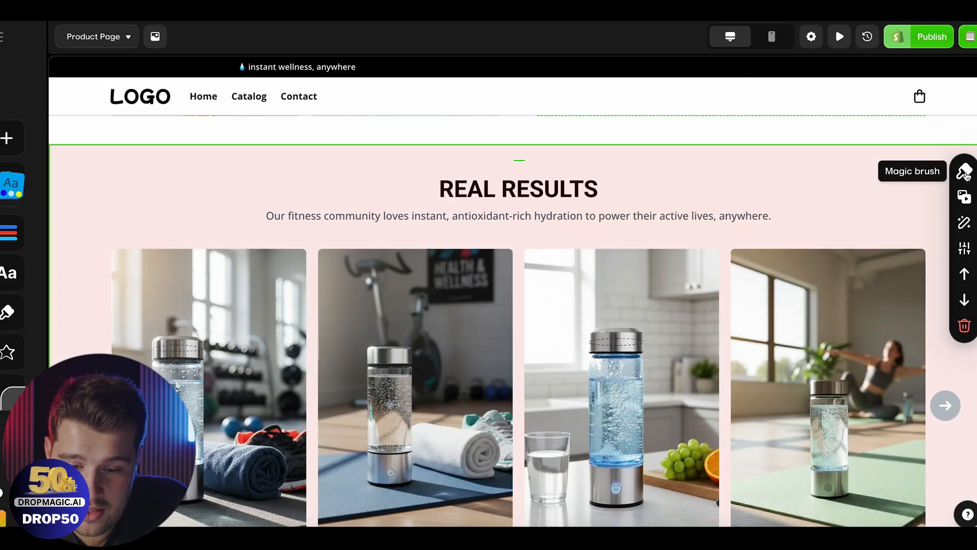
scroll(782, 268, up, 3)
Step: Apply the Magic brush to the Hydration, Elevated section to give it a light cyan background and blue icons
scroll(782, 268, down, 10)
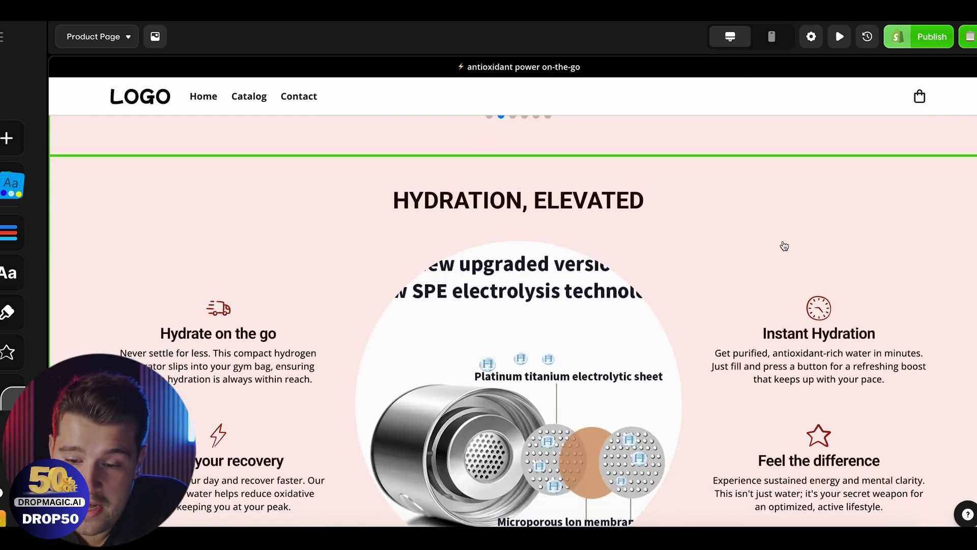
click(964, 183)
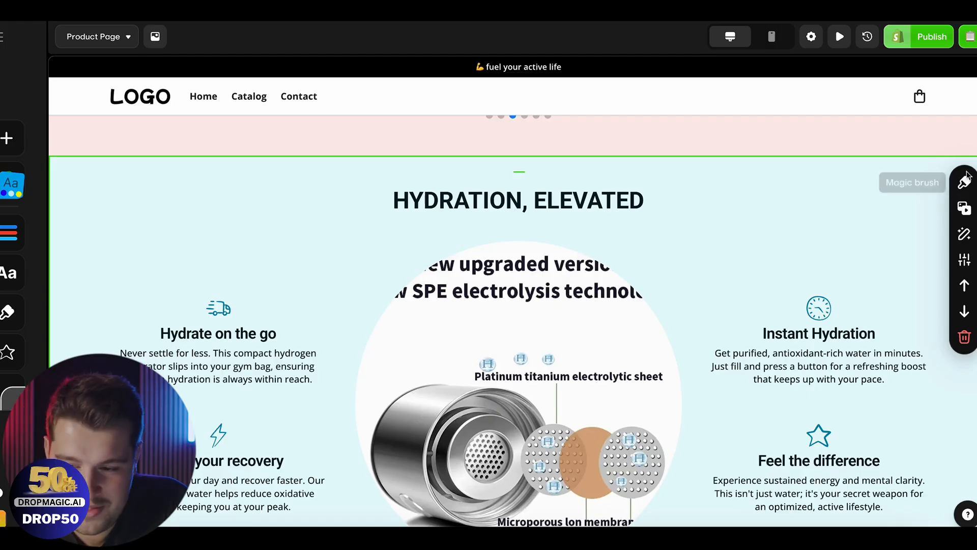
scroll(896, 222, down, 1)
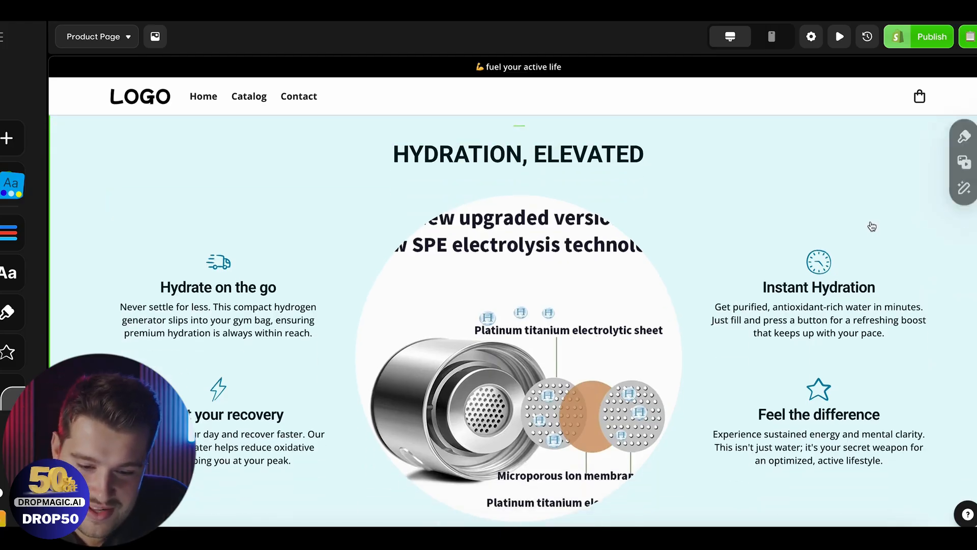
Step: Replace the circular image in the Hydration, Elevated section with the photo of the bottle ringed by lemon, cucumber and mint
click(661, 331)
click(779, 313)
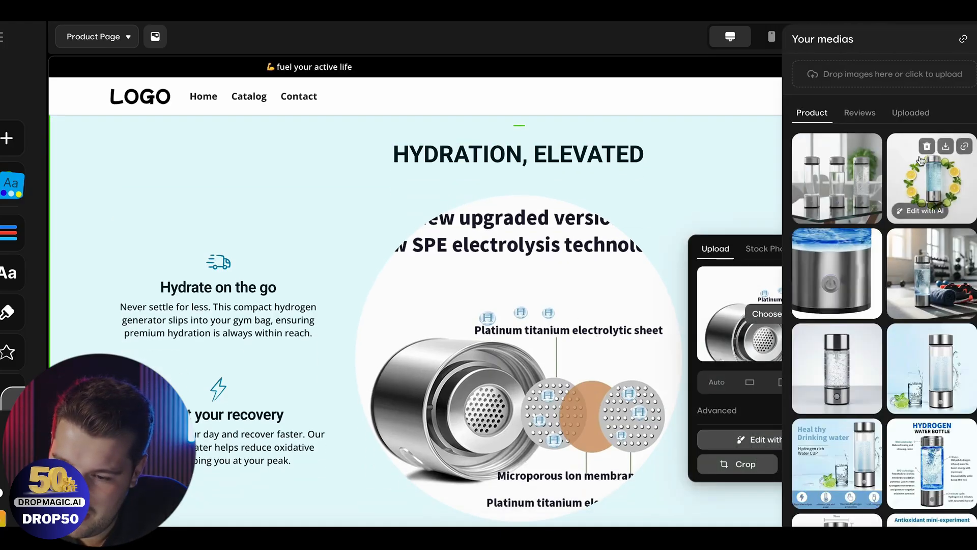
click(920, 161)
click(719, 185)
scroll(776, 183, up, 2)
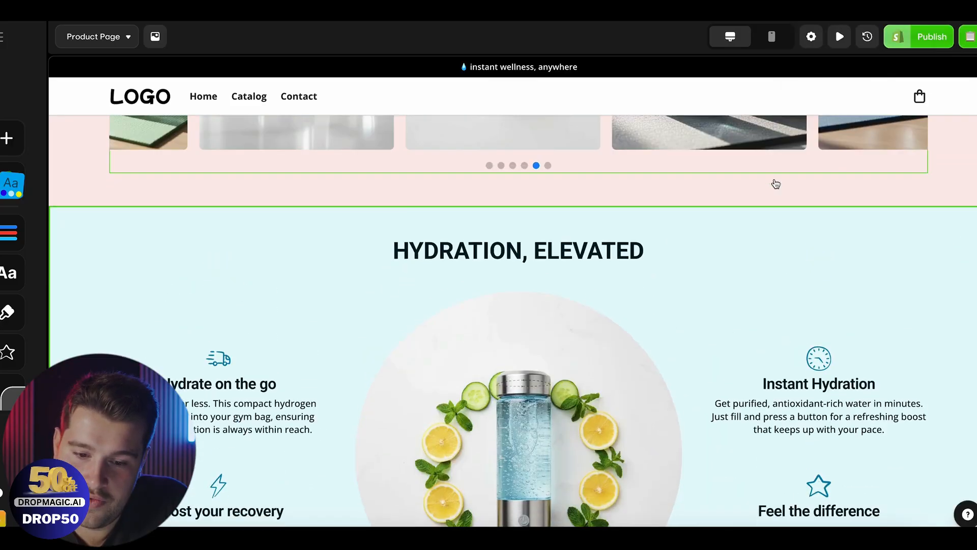
scroll(775, 183, down, 3)
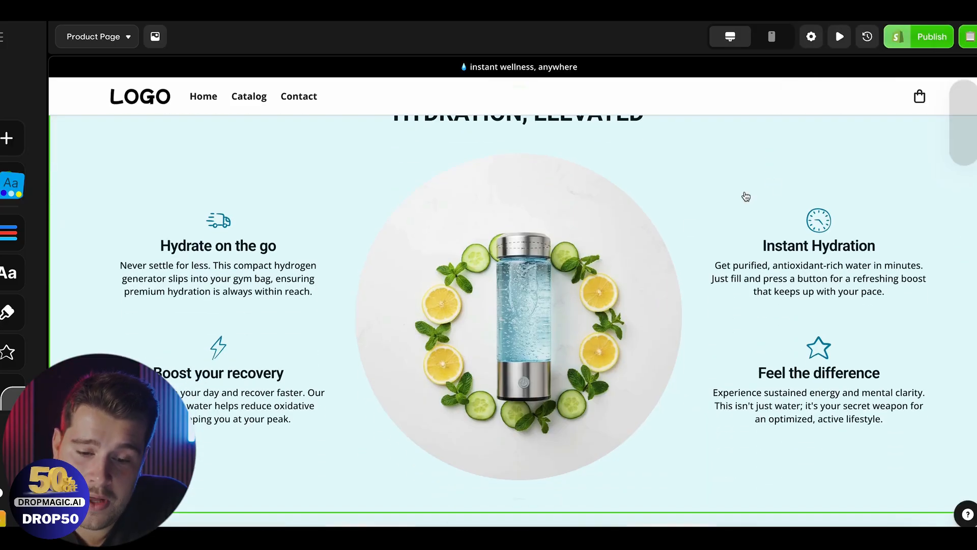
Step: Replace the circular image with an AI edit of the dimensioned bottle photo: "I want the product in a modern kitchen with sliced grapefruit around it"
click(533, 297)
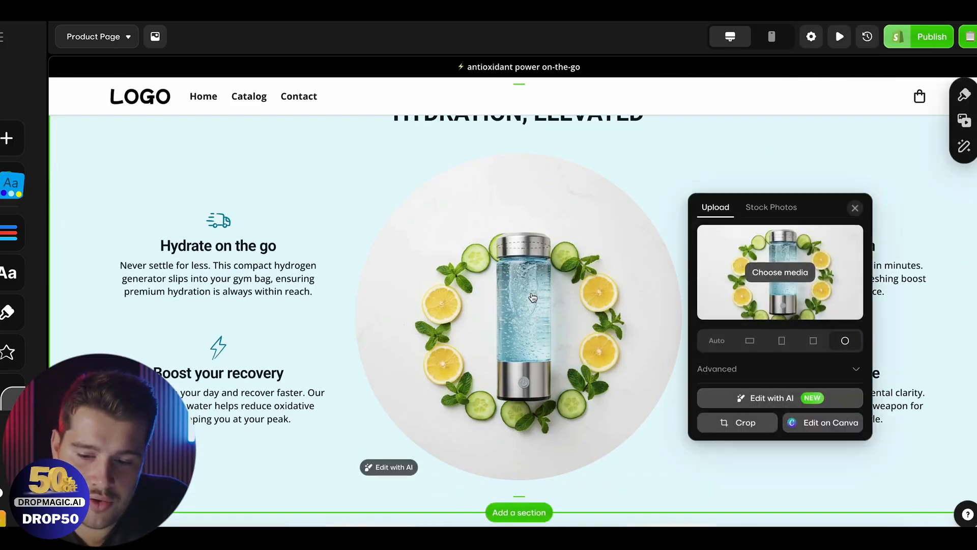
click(753, 396)
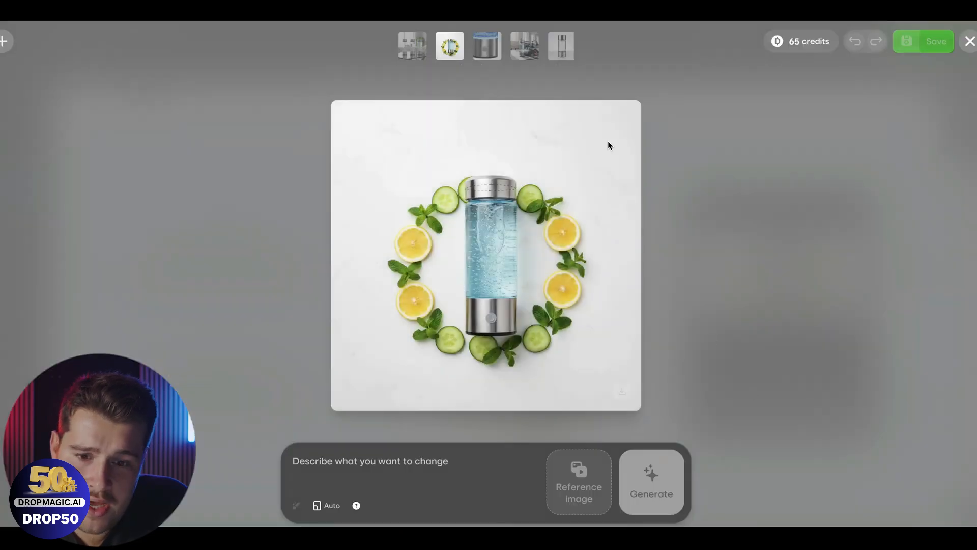
scroll(543, 50, right, 4)
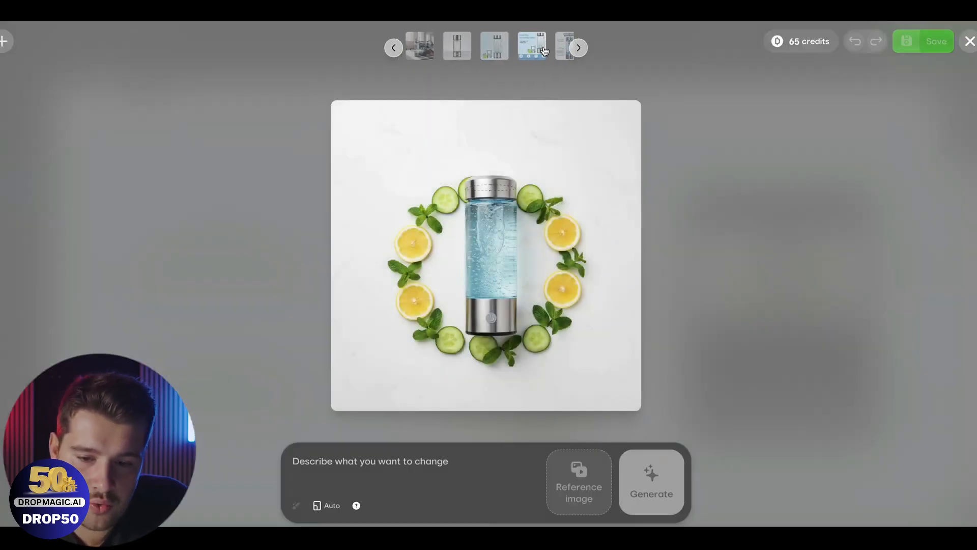
click(503, 47)
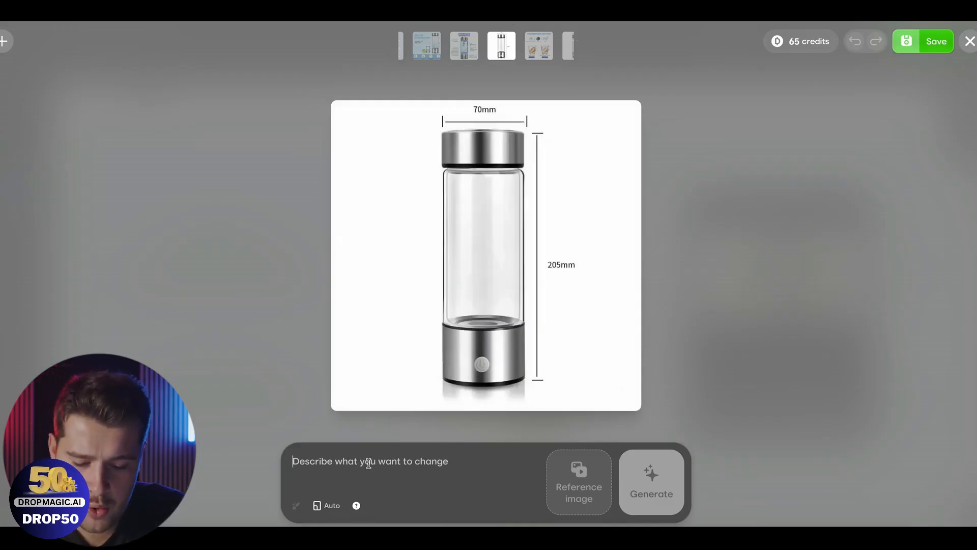
text(I want the product in a modern kitchen with sliced grapefruit around it)
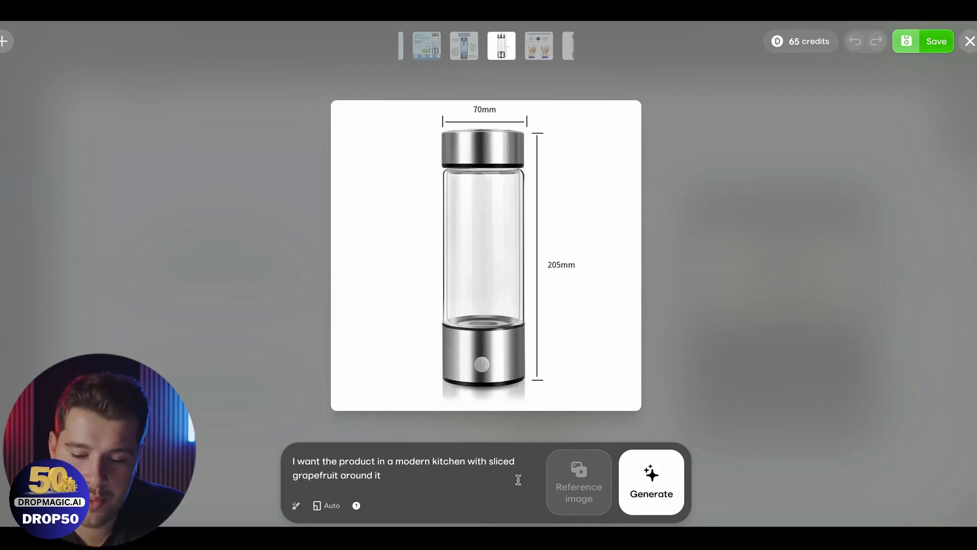
click(647, 483)
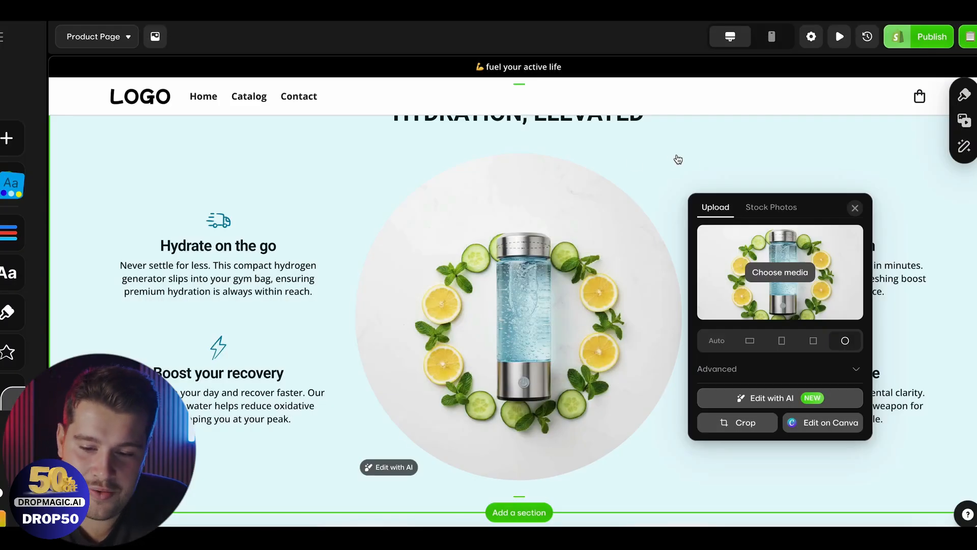
scroll(696, 158, up, 2)
Step: Delete the Your Hydration Guide section from the product page
scroll(698, 163, down, 5)
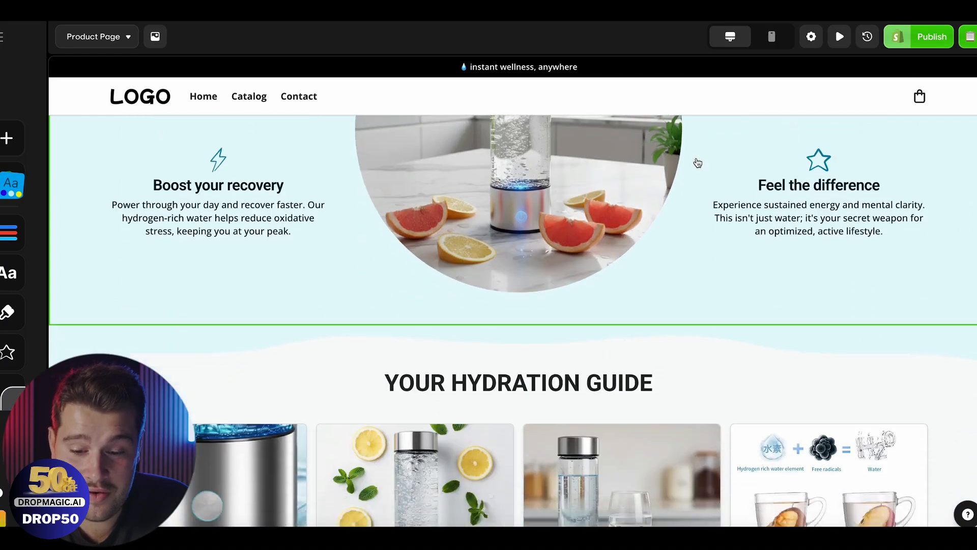
scroll(698, 163, down, 4)
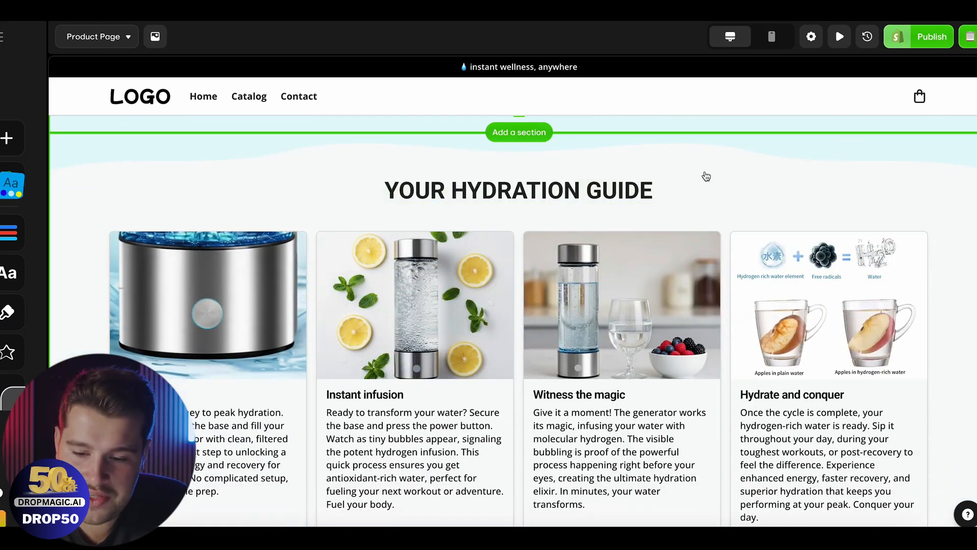
mouse_move(964, 159)
click(962, 317)
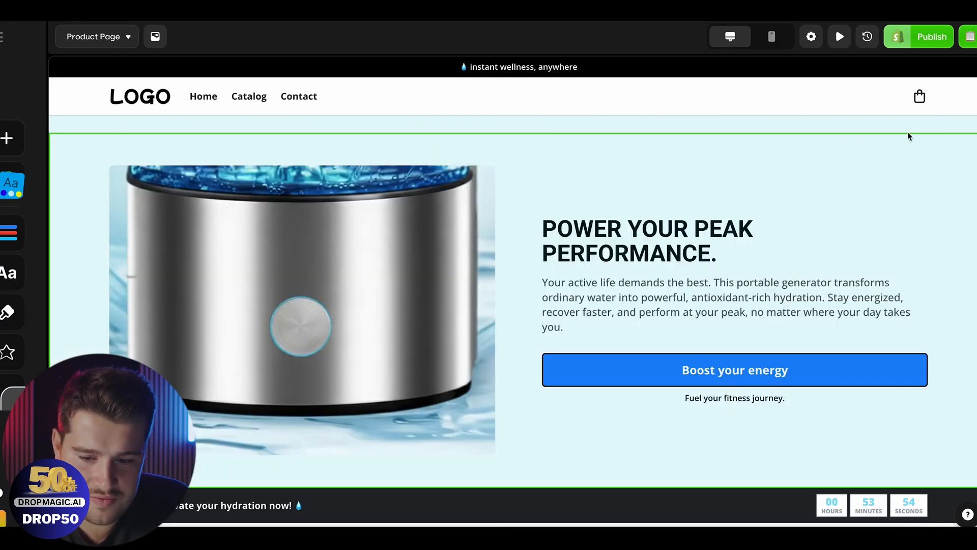
Step: Cycle the Power Your Peak Performance section's Magic brush style to white with a wavy top edge and increase its top spacing
click(966, 160)
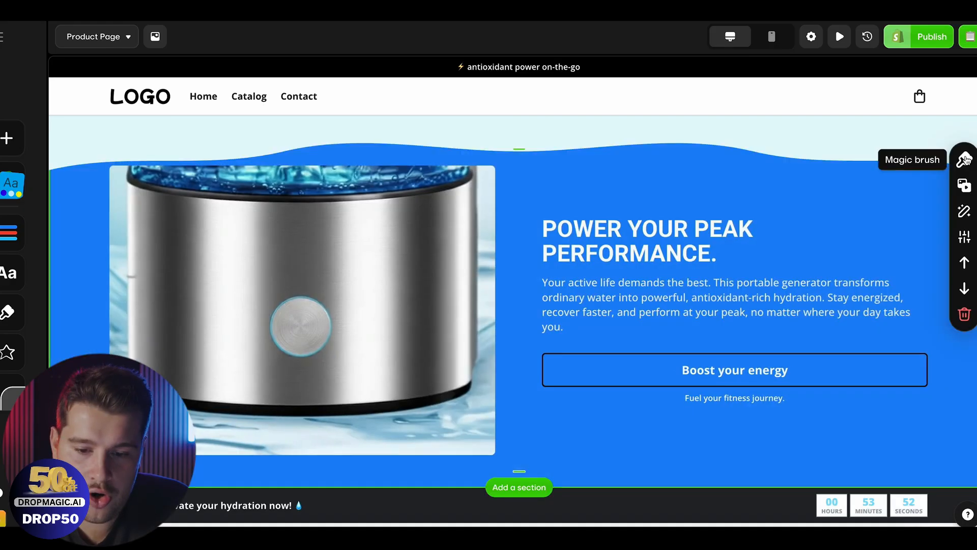
click(966, 160)
click(966, 160)
click(966, 160)
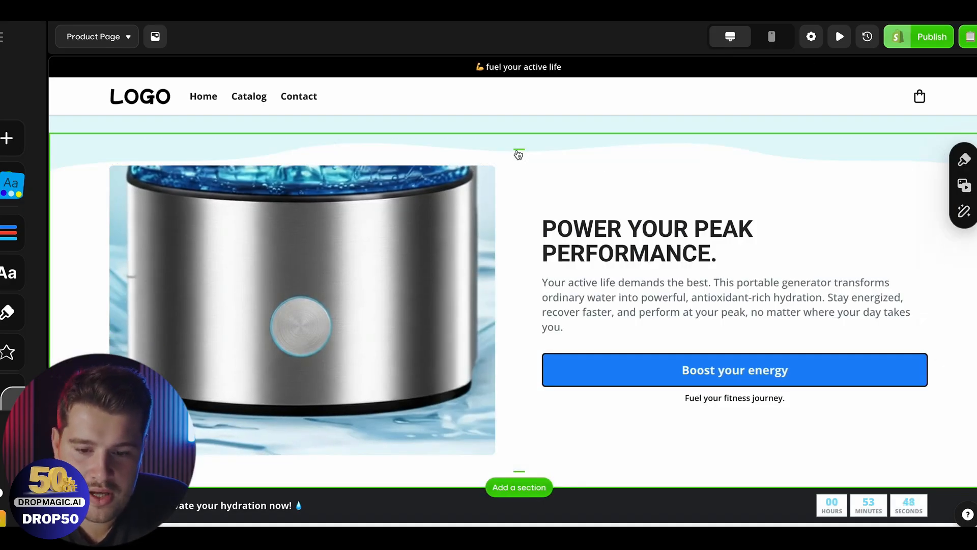
drag(518, 149, 511, 198)
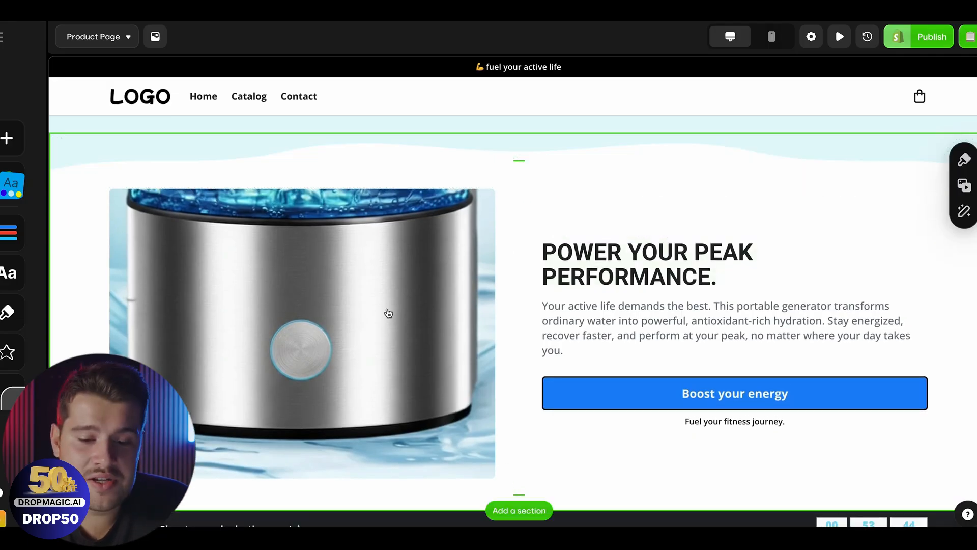
Step: Replace the Power Your Peak Performance image with an AI edit of the dimensioned bottle photo: "Show the product being filled on tap water"
click(304, 349)
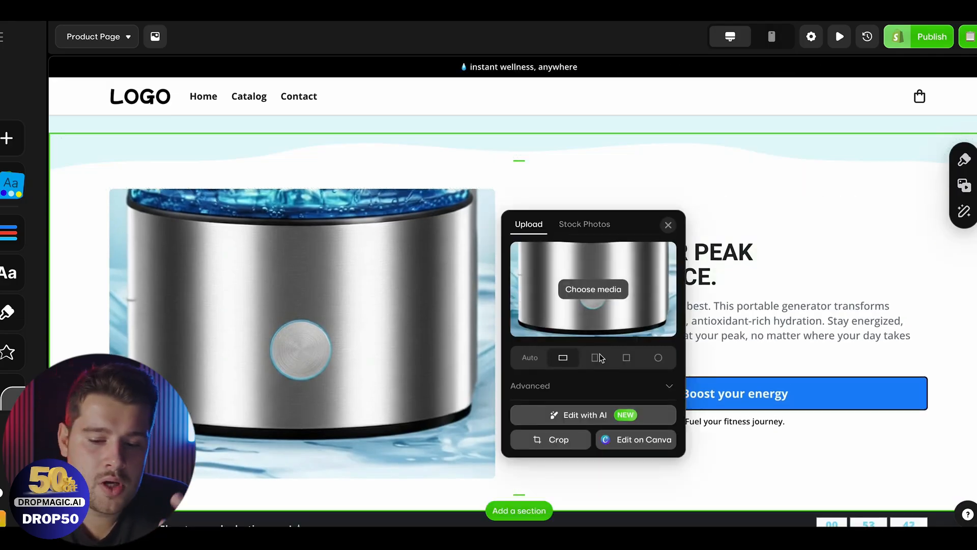
click(581, 417)
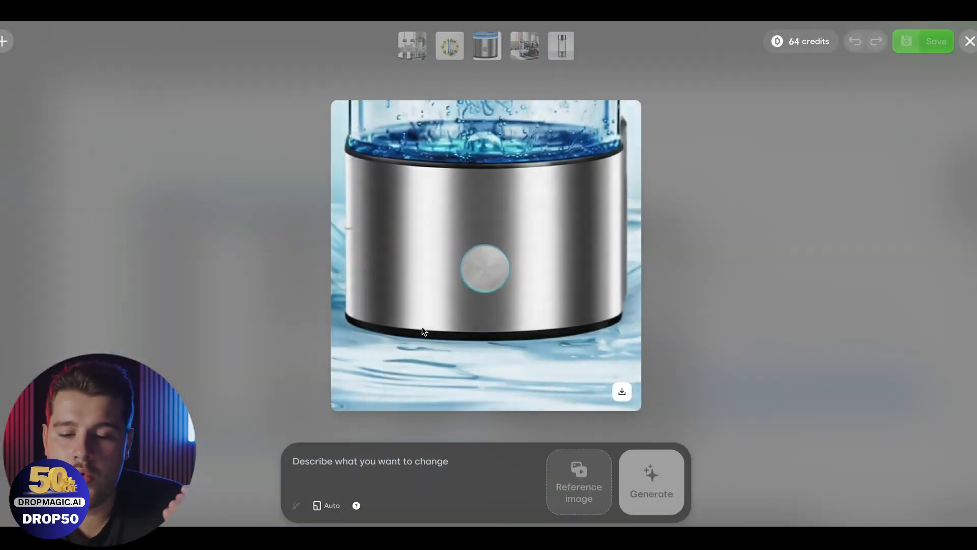
scroll(542, 54, right, 5)
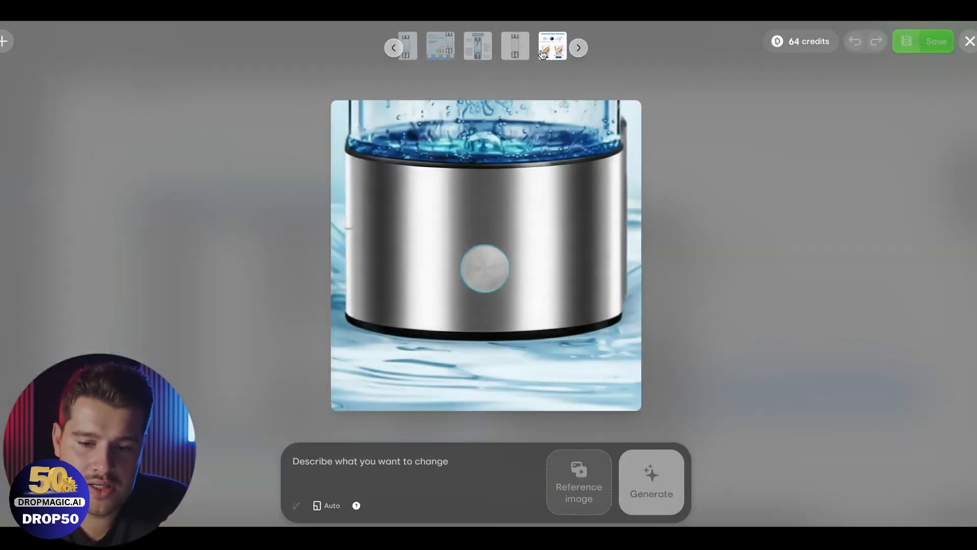
click(485, 47)
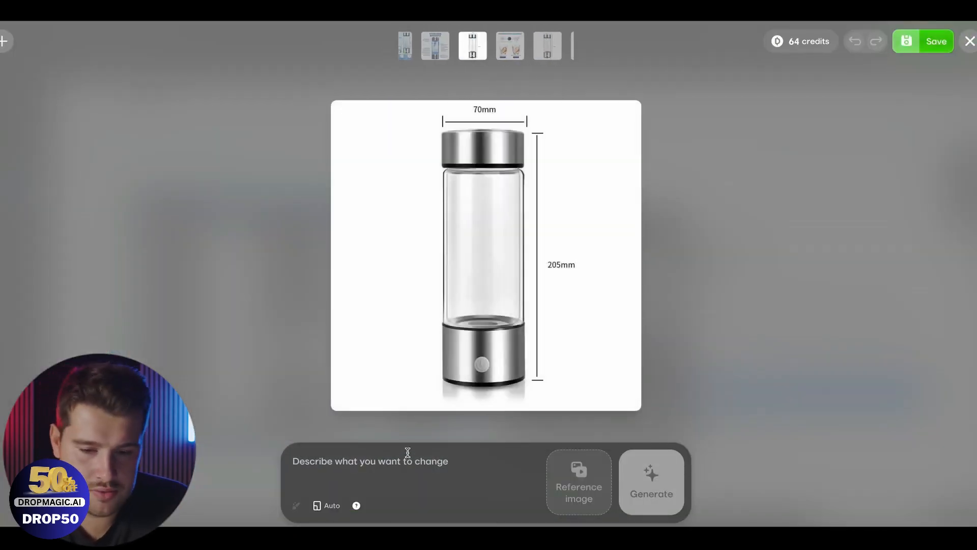
click(383, 455)
text(Show the product)
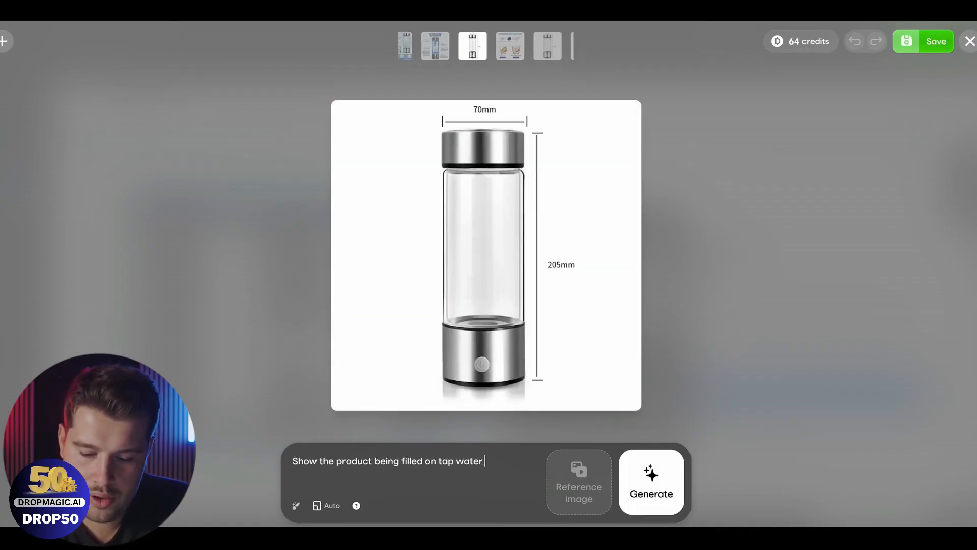
click(647, 479)
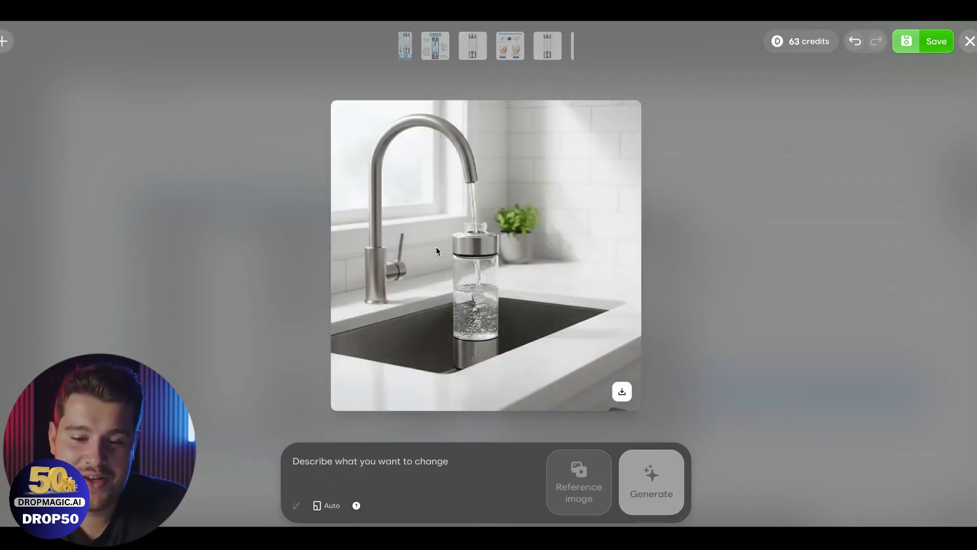
click(925, 44)
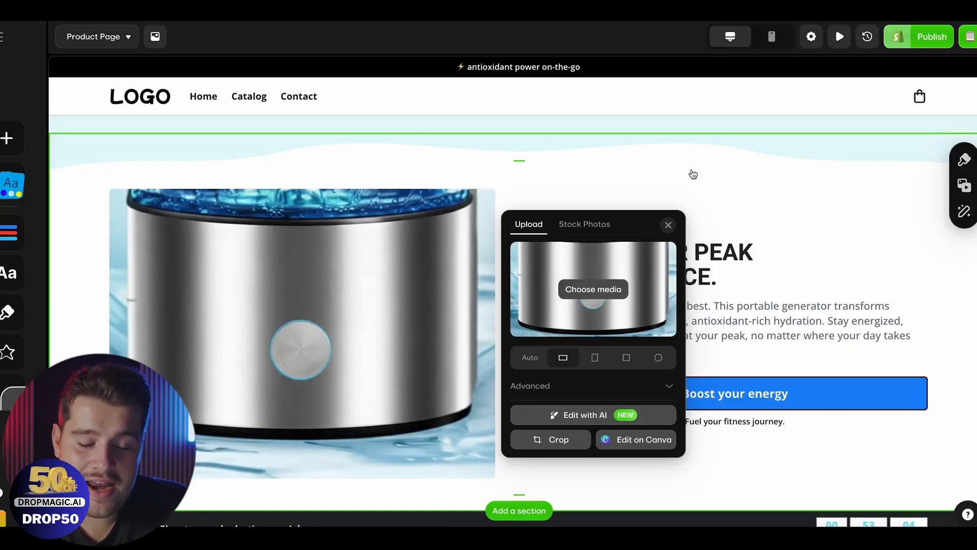
click(651, 195)
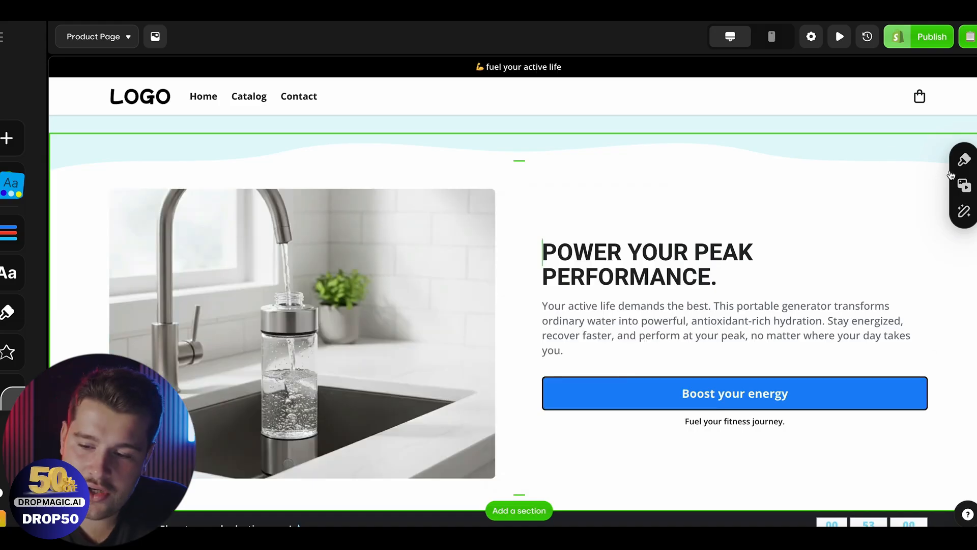
Step: Rewrite the section's text with AI: "Emphasize that thanks to this product, you can drink tap water again because it removes harmful elements (list them)"
click(962, 212)
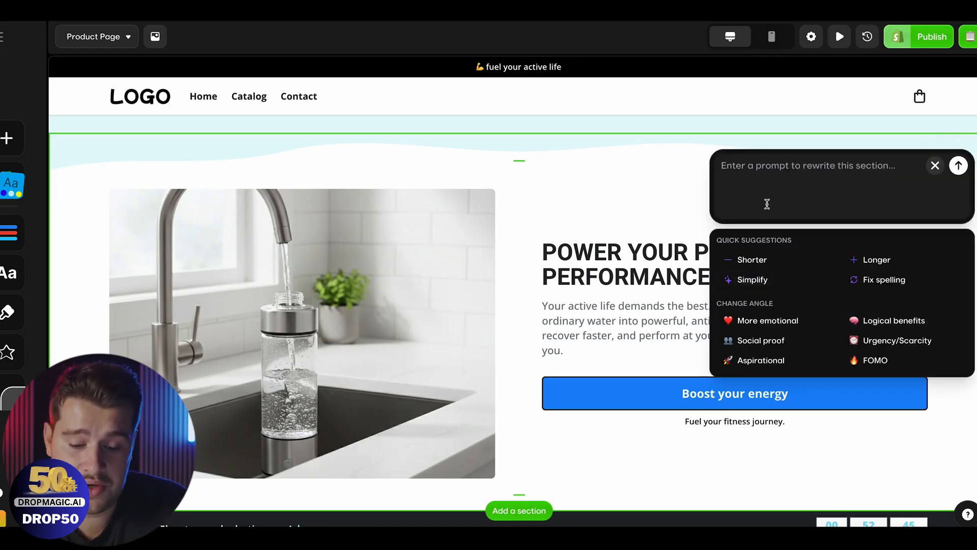
text(Emphasize that thanks to this product, you can drink tap water again because it removes harmful elements (list them))
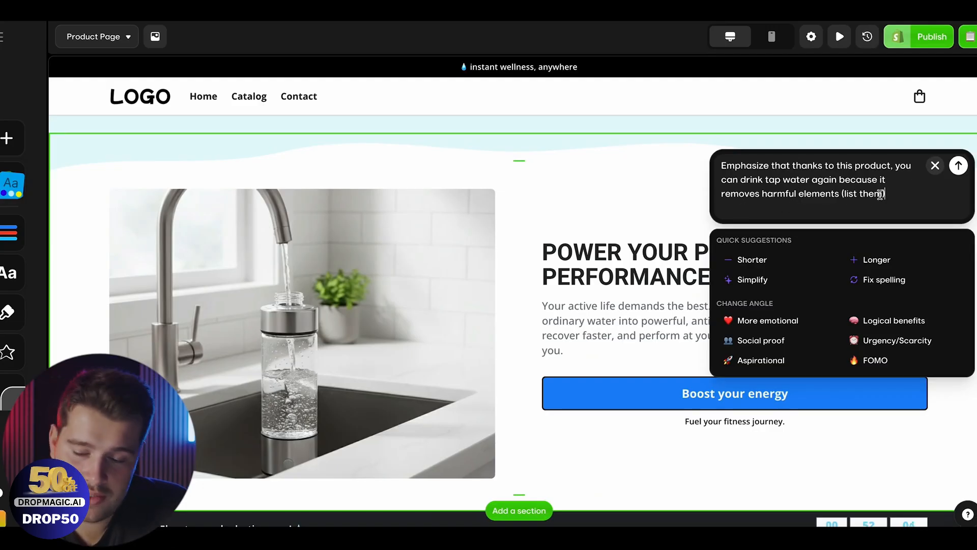
click(959, 166)
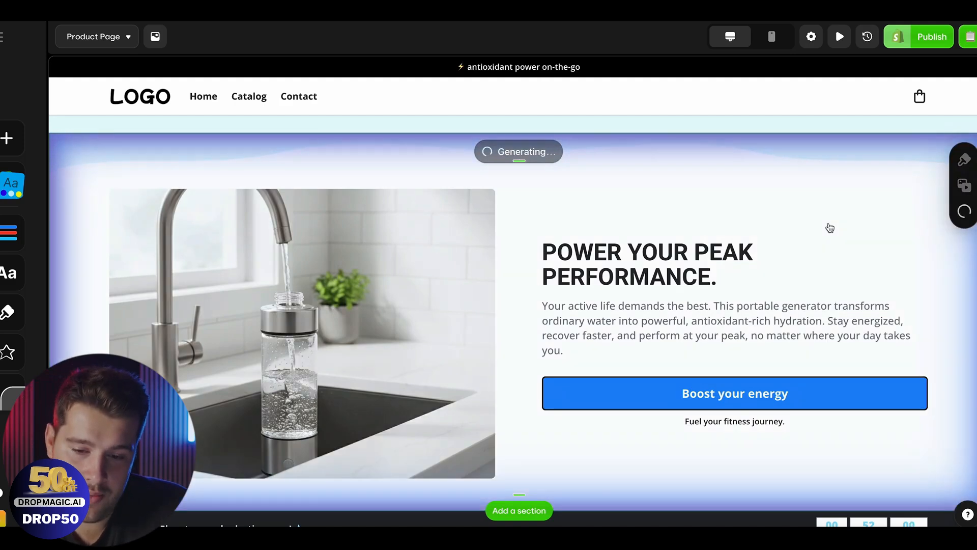
Step: Set the style of the section's Boost your energy button to Black
click(608, 399)
click(667, 357)
click(675, 333)
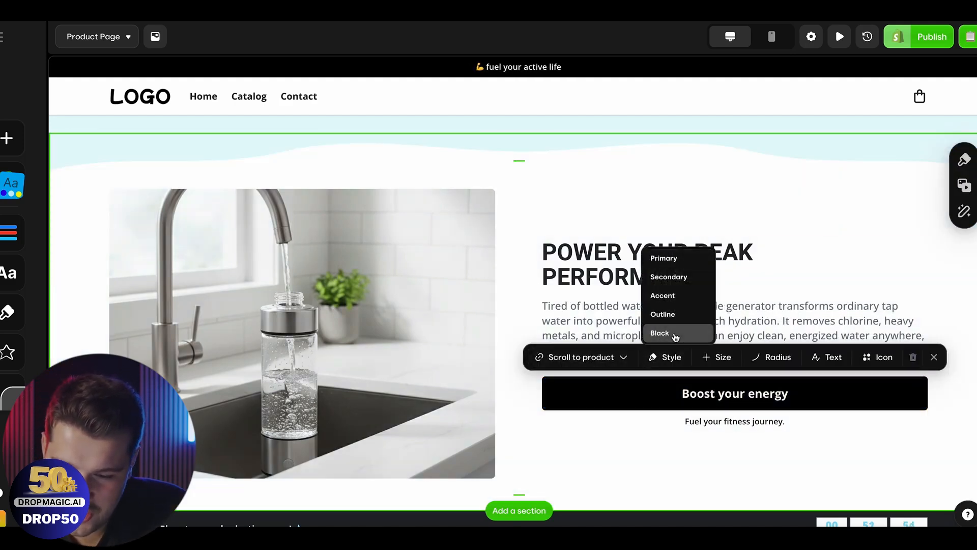
Step: Start publishing the store and choose to connect it to an existing Shopify account
scroll(864, 154, up, 20)
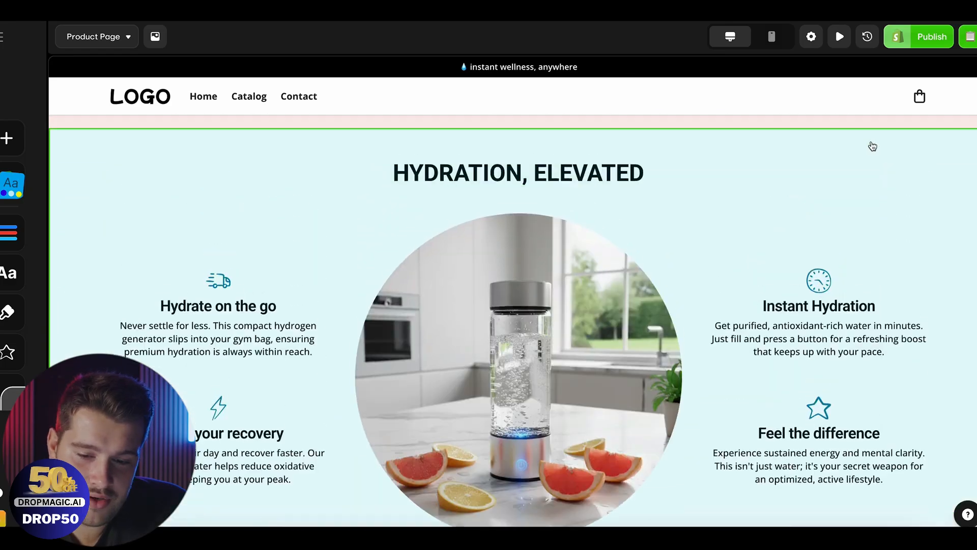
scroll(872, 146, up, 6)
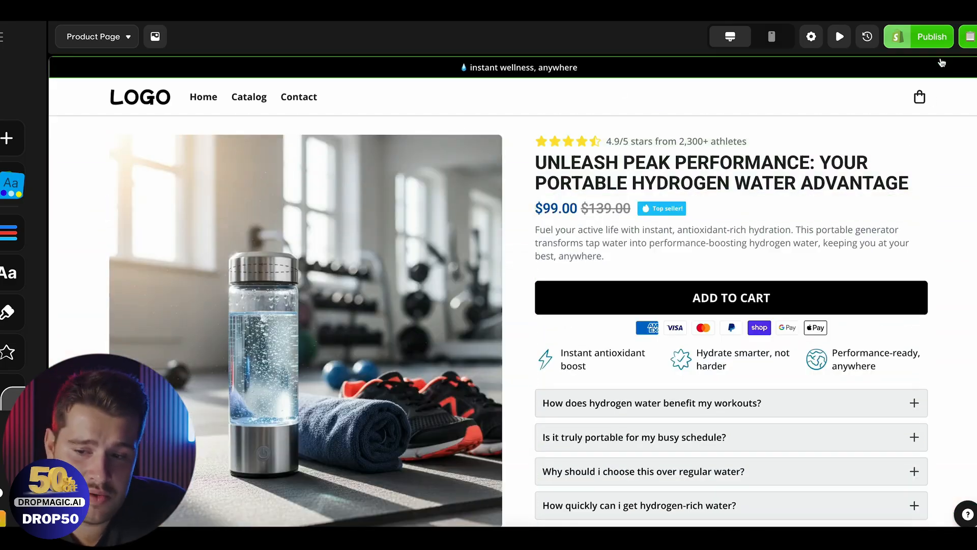
click(907, 38)
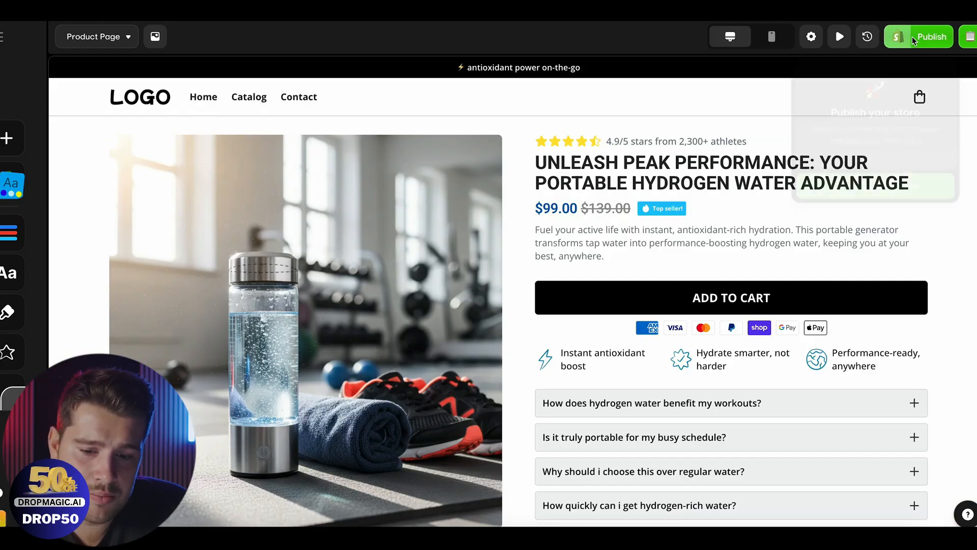
click(848, 199)
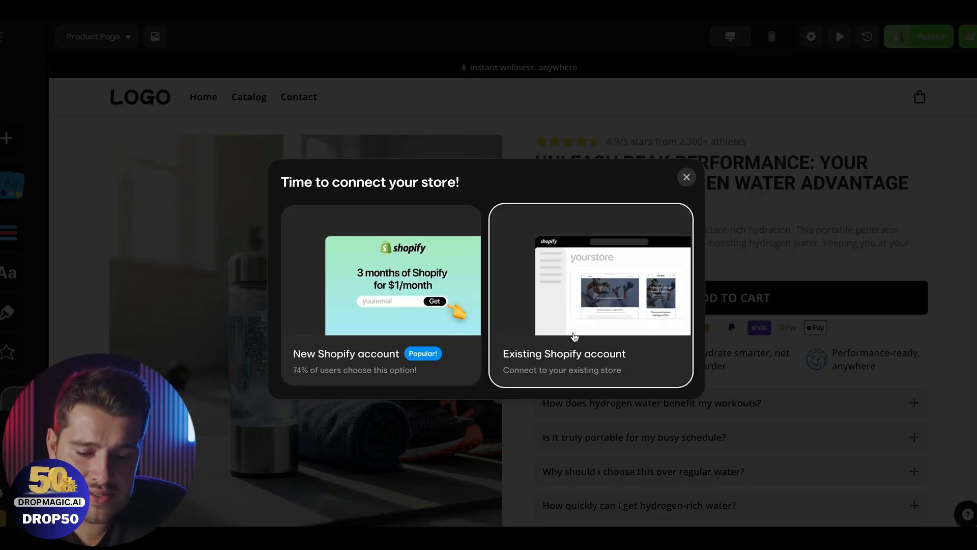
click(591, 312)
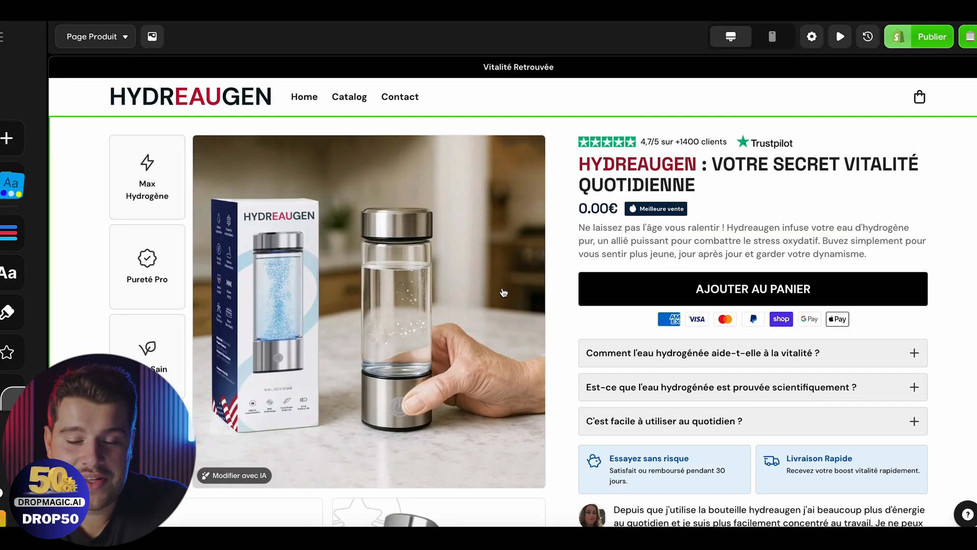
Step: Look through the French Hydreaugen product page from the main product block down to the customer reviews
scroll(504, 292, down, 15)
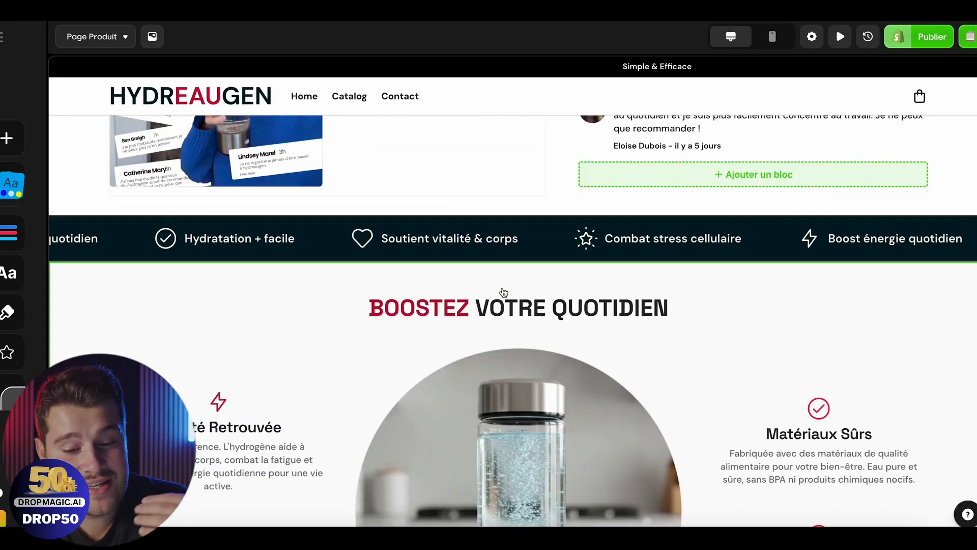
scroll(503, 292, down, 12)
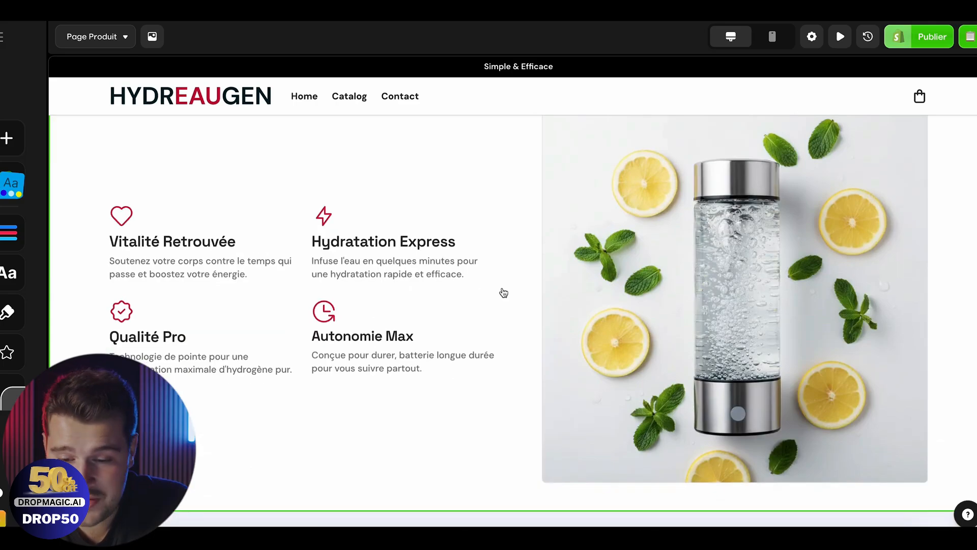
scroll(503, 292, down, 8)
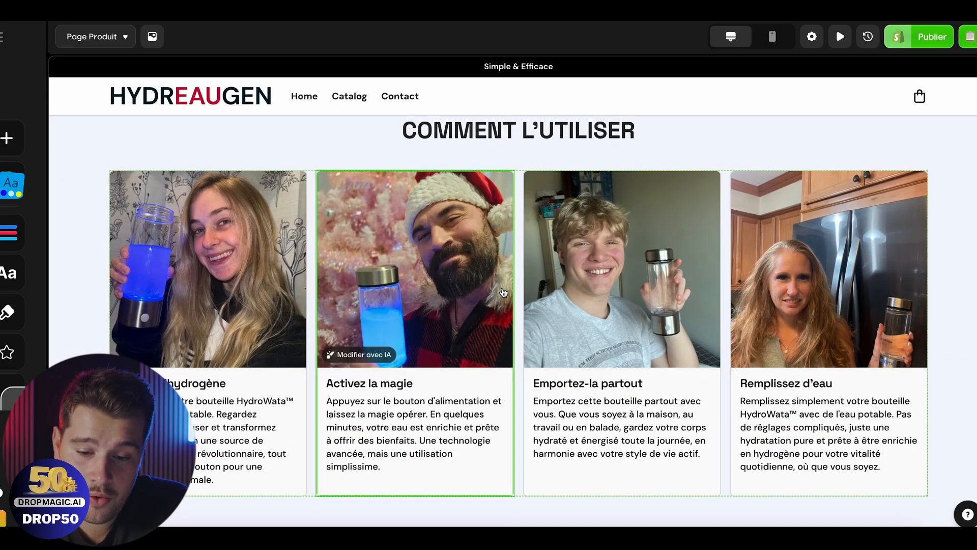
scroll(598, 259, down, 12)
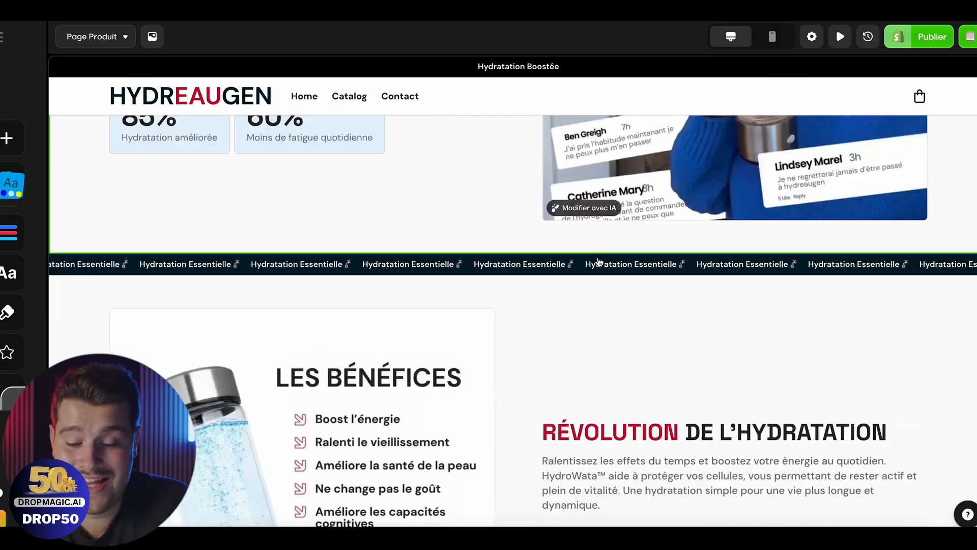
scroll(598, 258, down, 8)
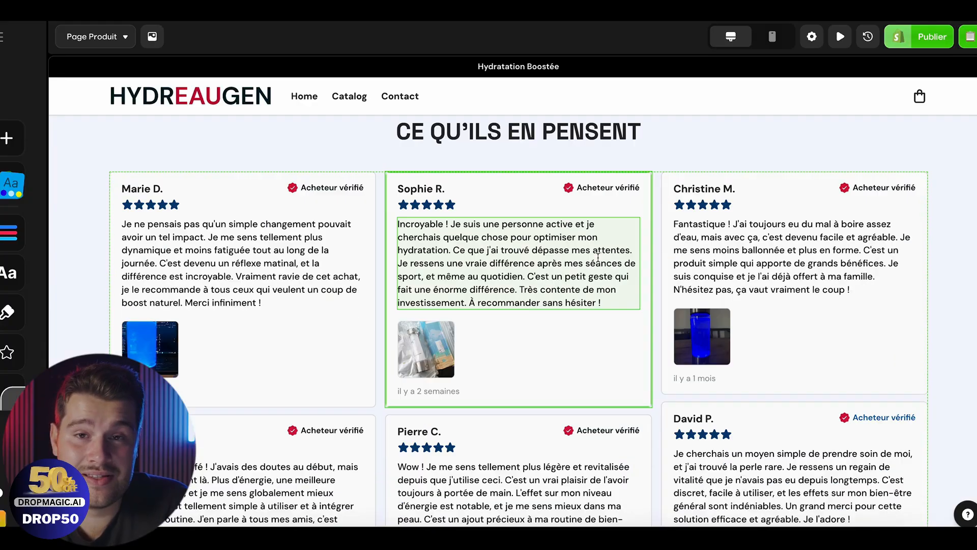